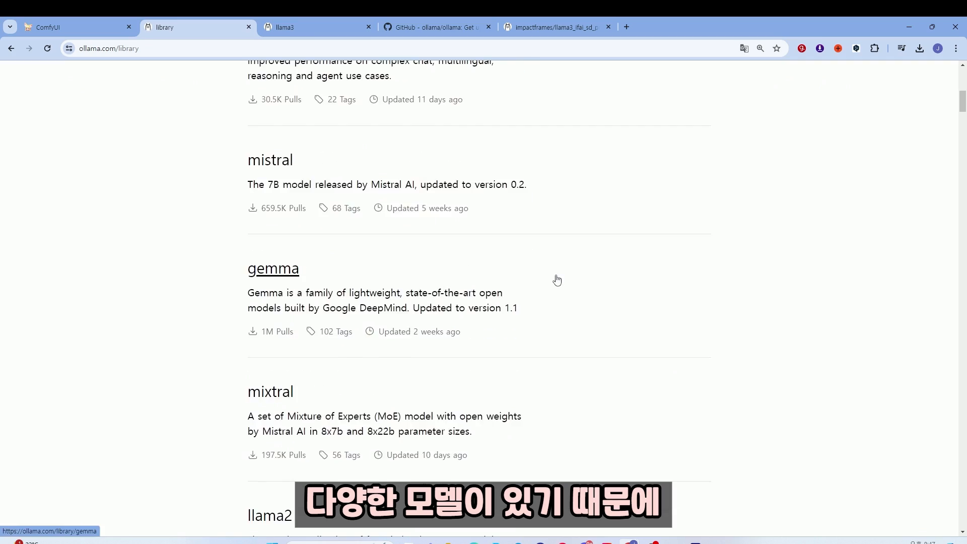
# Browse the models in the Ollama library and open the llama3 model page.
pyautogui.scroll(10, 593, 312)
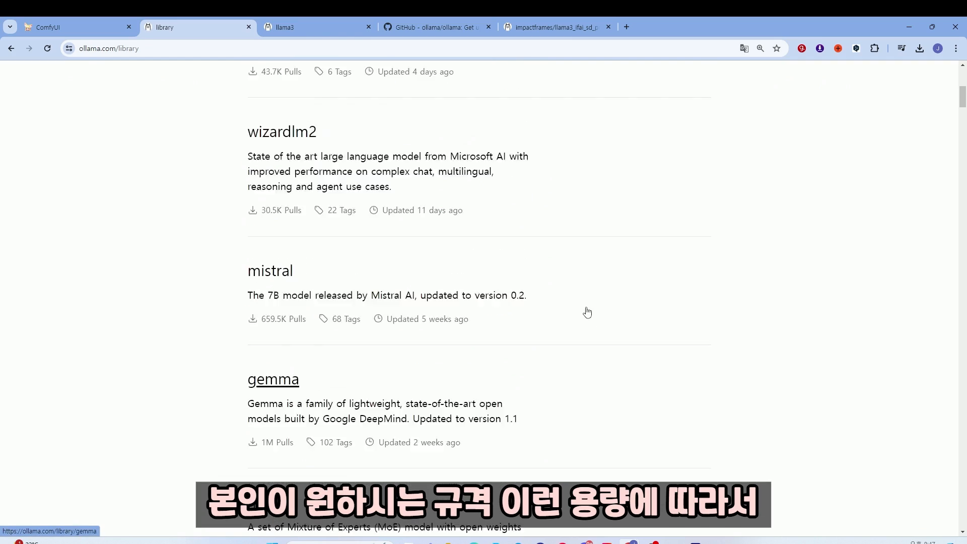
pyautogui.scroll(-8, 585, 309)
pyautogui.scroll(-12, 584, 297)
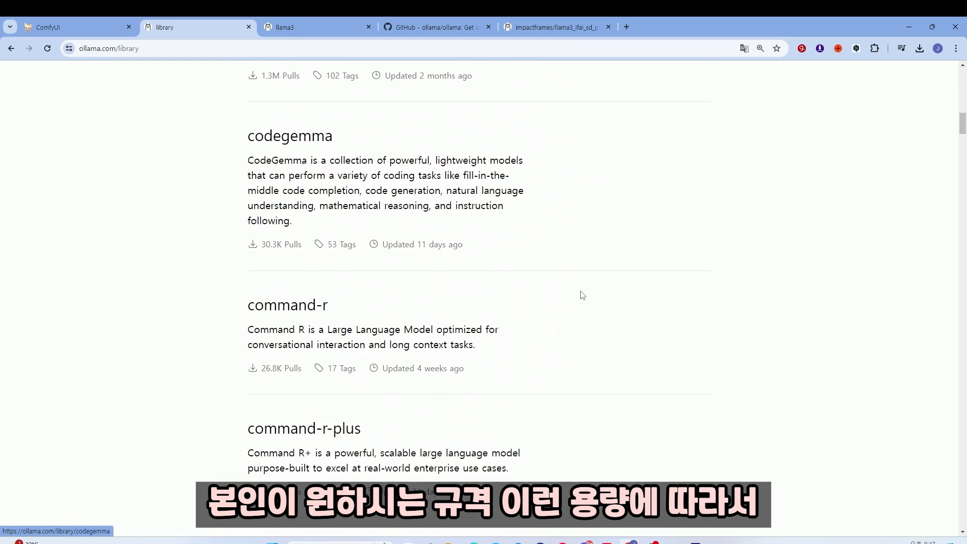
pyautogui.scroll(-4, 584, 298)
pyautogui.scroll(15, 584, 298)
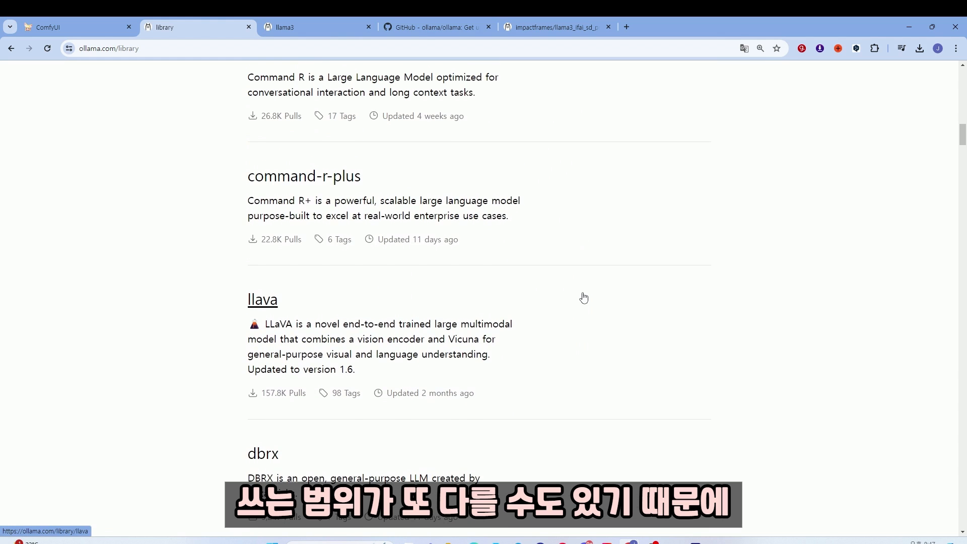
pyautogui.scroll(8, 578, 276)
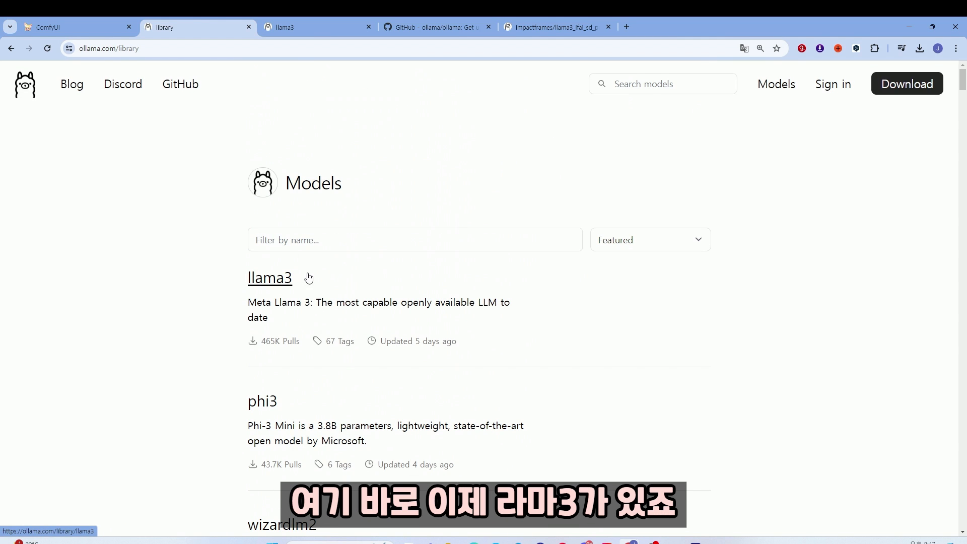
pyautogui.click(287, 285)
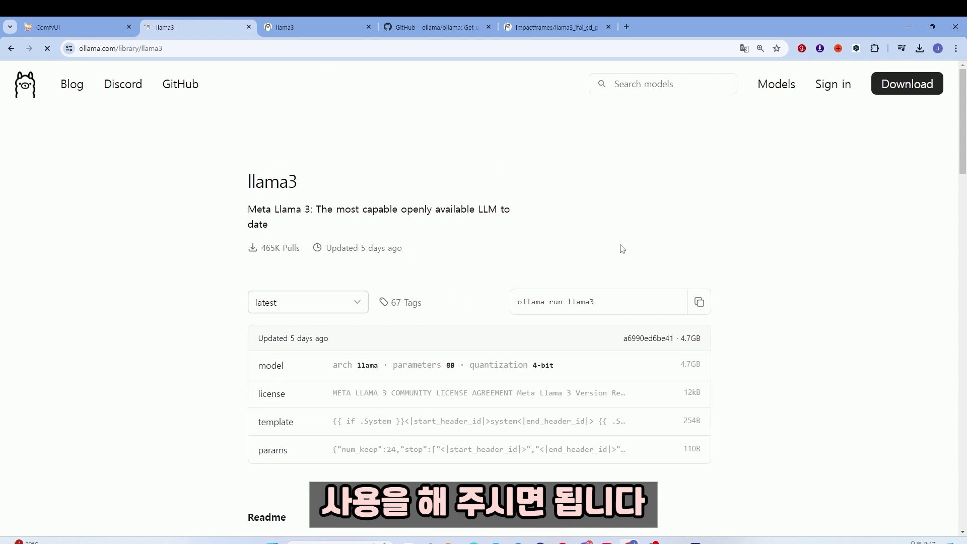
# Look over the llama3 page and its readme, and copy the model's ollama run llama3 command.
pyautogui.scroll(-4, 780, 224)
pyautogui.scroll(-6, 780, 224)
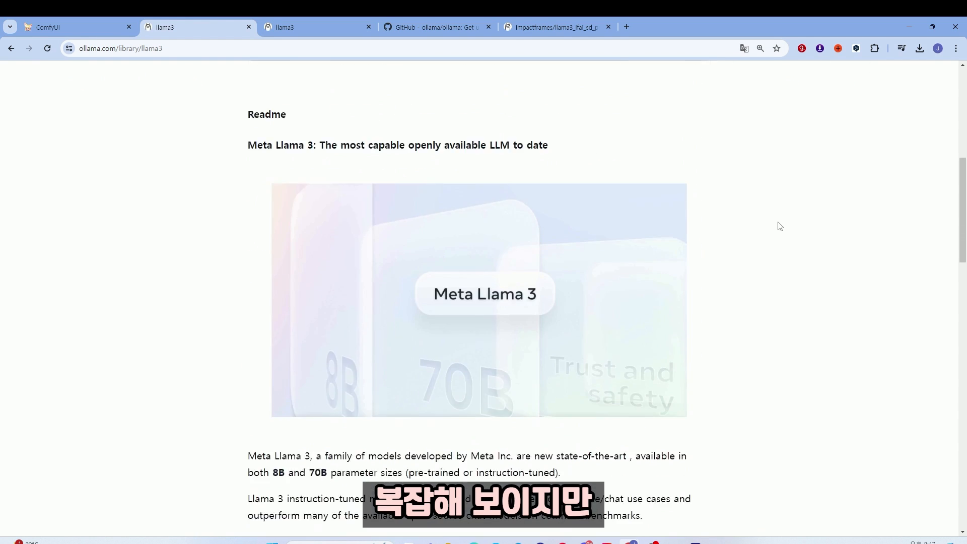
pyautogui.scroll(10, 771, 220)
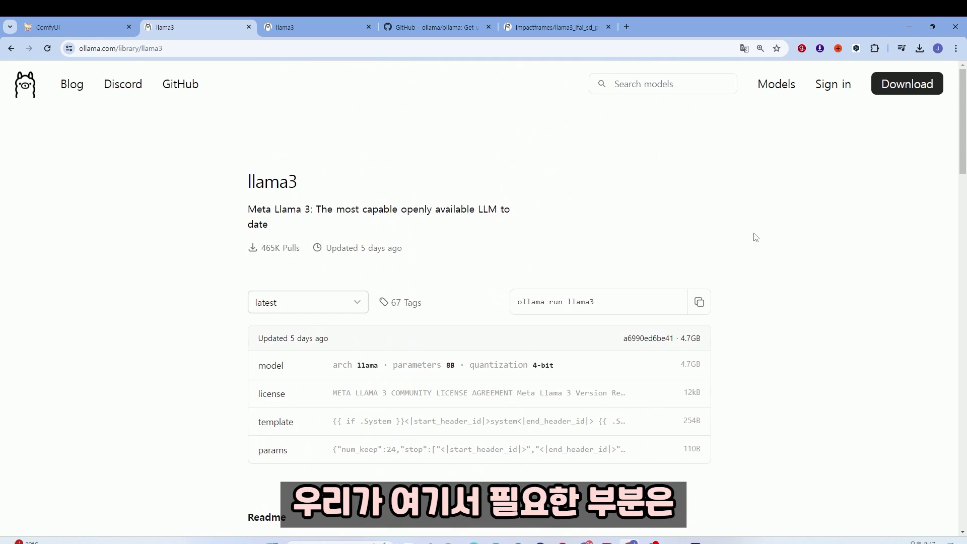
pyautogui.click(700, 304)
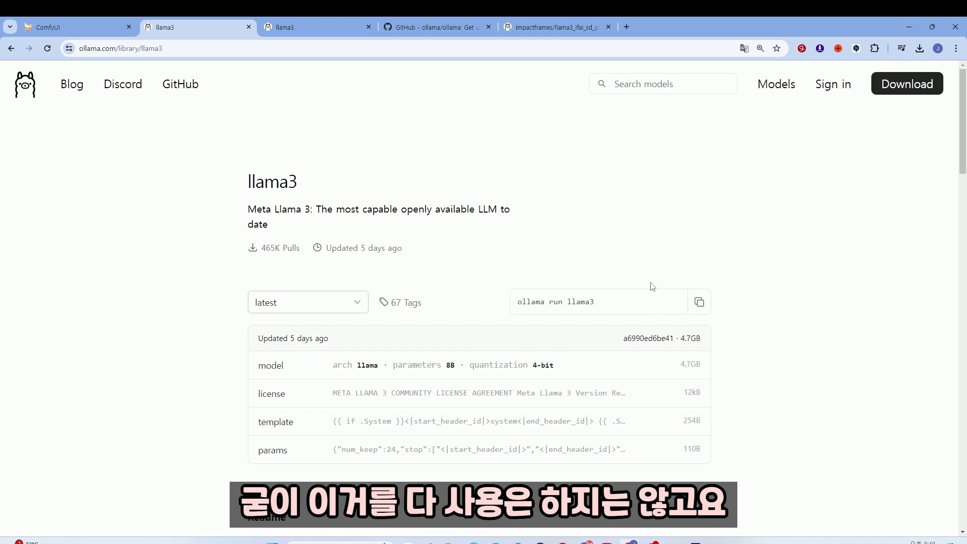
# Move the impactframes/llama3_ifai_sd_prompt_mkr_q4km page beside the first llama3 page and copy its run command.
pyautogui.moveTo(523, 27); pyautogui.dragTo(280, 28)
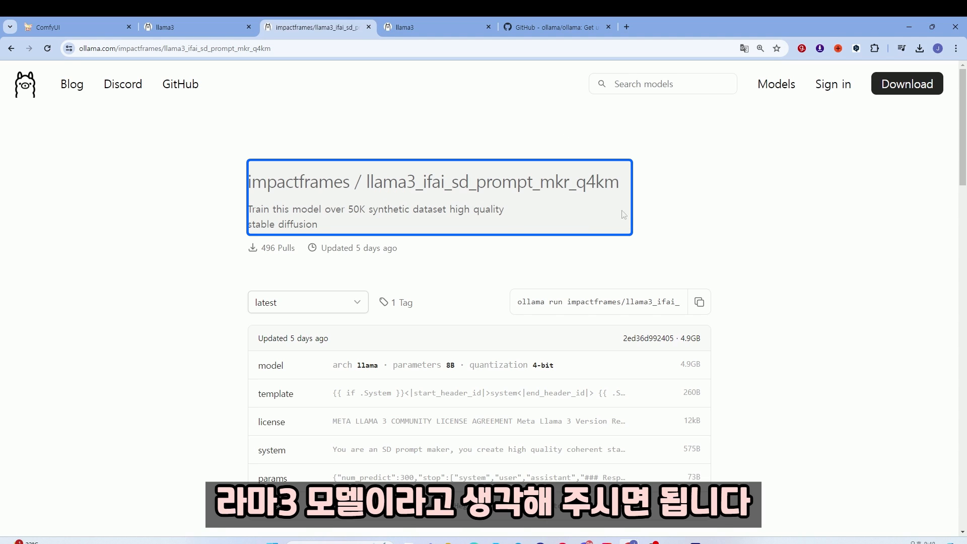
pyautogui.click(698, 304)
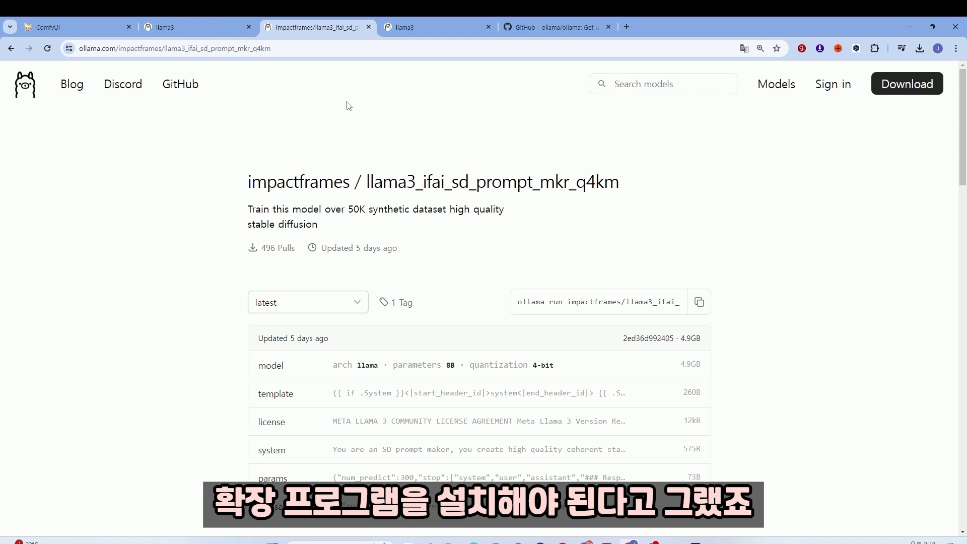
# Switch to ComfyUI, open the manager's custom node list and search it for ai_tool.
pyautogui.click(105, 26)
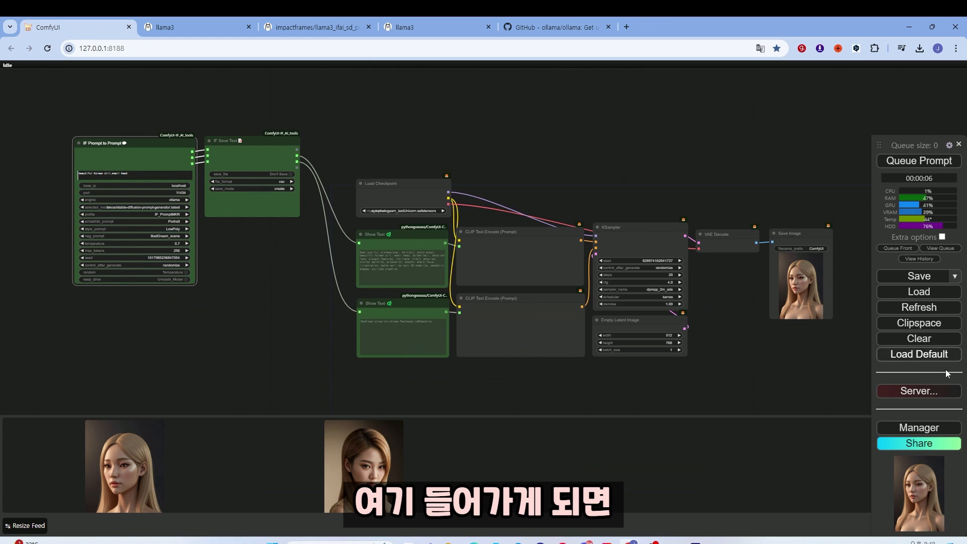
pyautogui.click(918, 428)
pyautogui.click(506, 211)
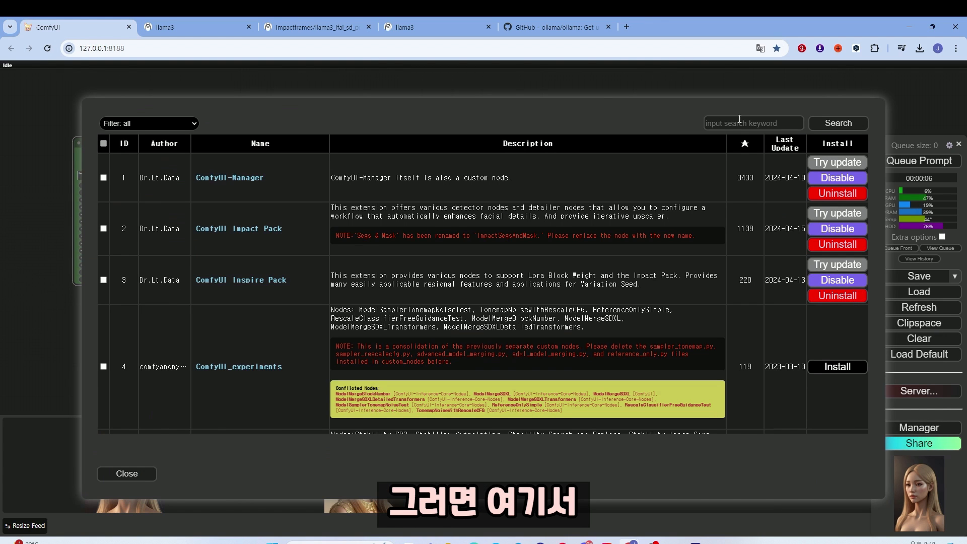
pyautogui.click(753, 123)
pyautogui.write('ai')
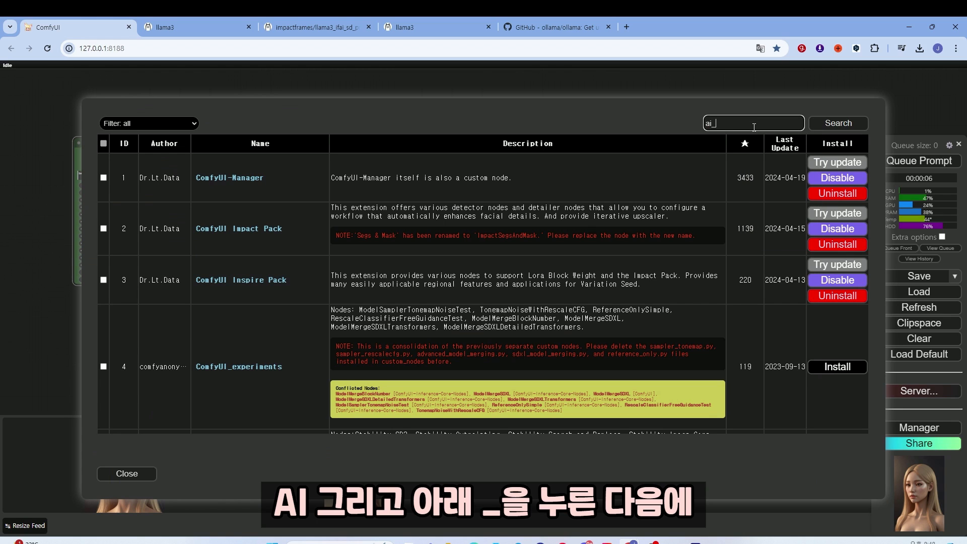
pyautogui.write('_tool')
pyautogui.press('Return')
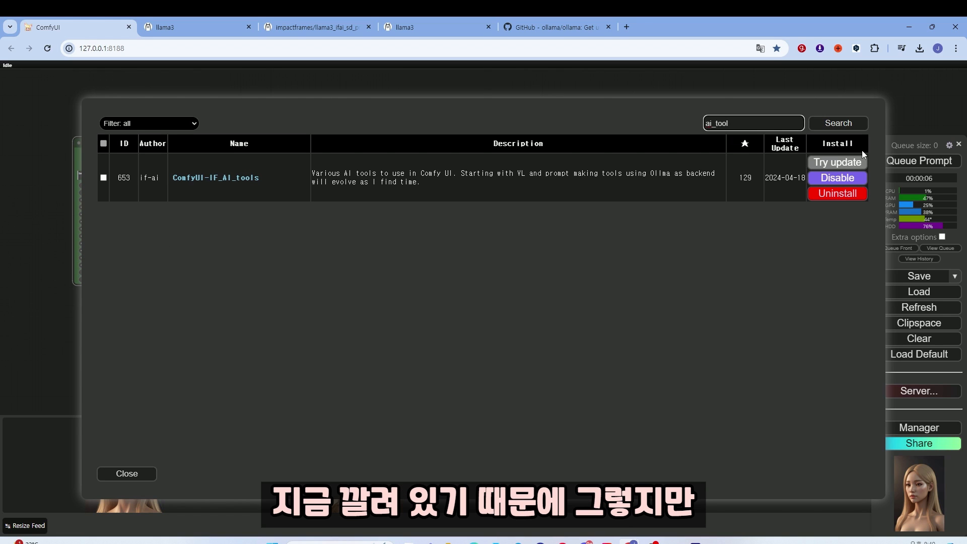
# Select the ComfyUI-IF_AI_tools extension, and close the custom node list and the manager.
pyautogui.click(103, 178)
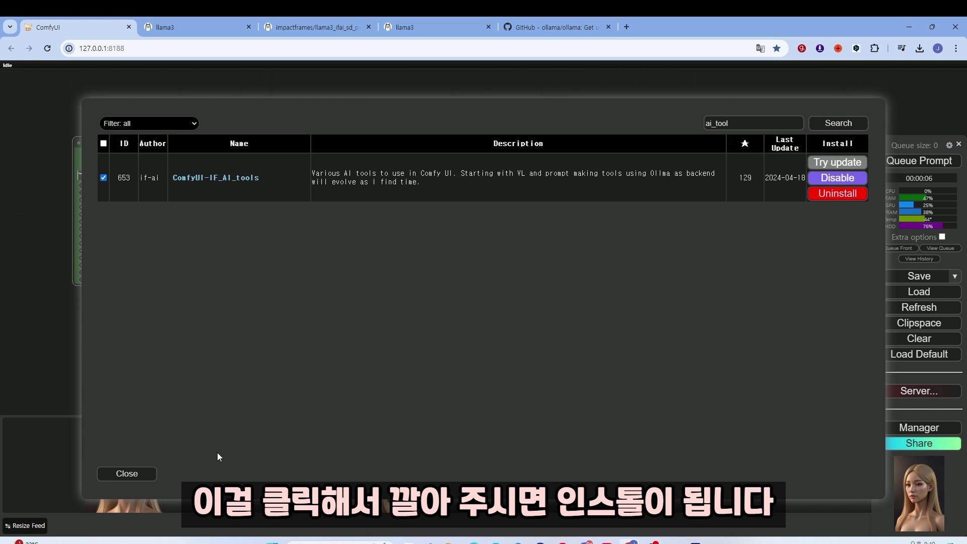
pyautogui.click(132, 476)
pyautogui.click(499, 425)
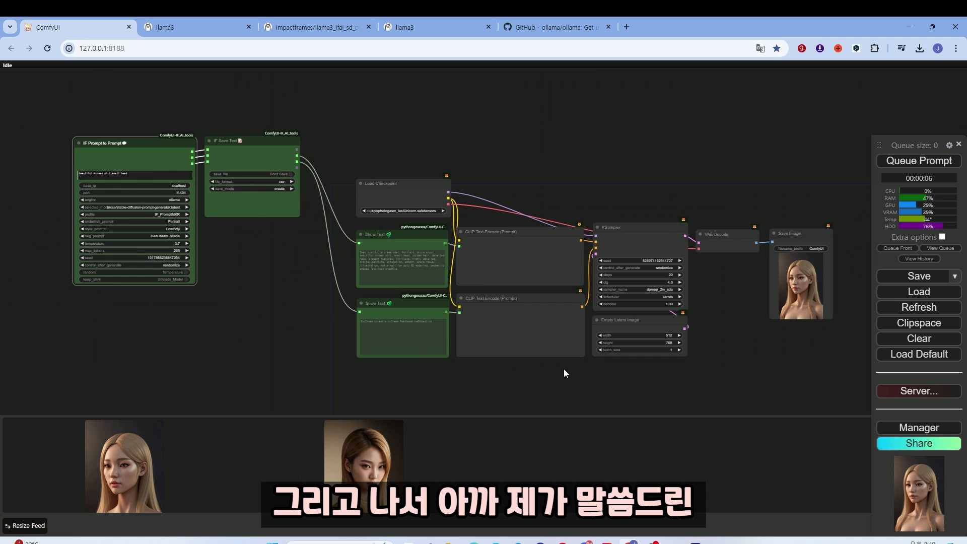
# Review the setup notes in comfyUI ollama-2.png, and minimise the Downloads and image windows.
pyautogui.hotkey('alt', 'Tab')
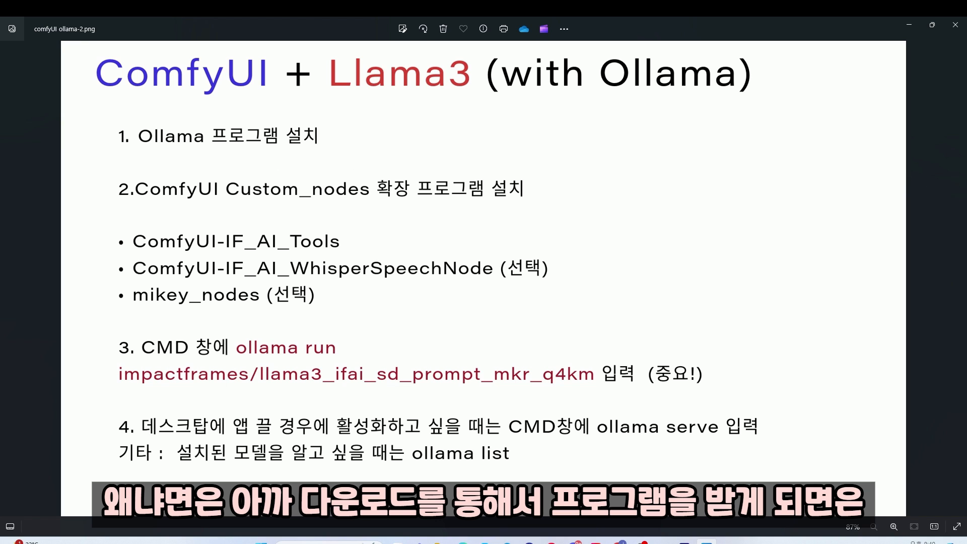
pyautogui.hotkey('alt', 'Tab')
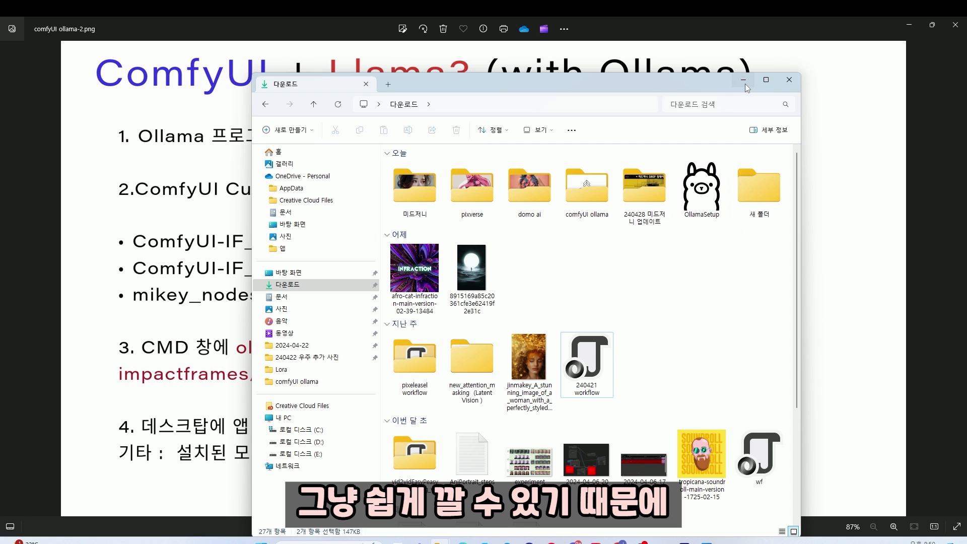
pyautogui.click(744, 82)
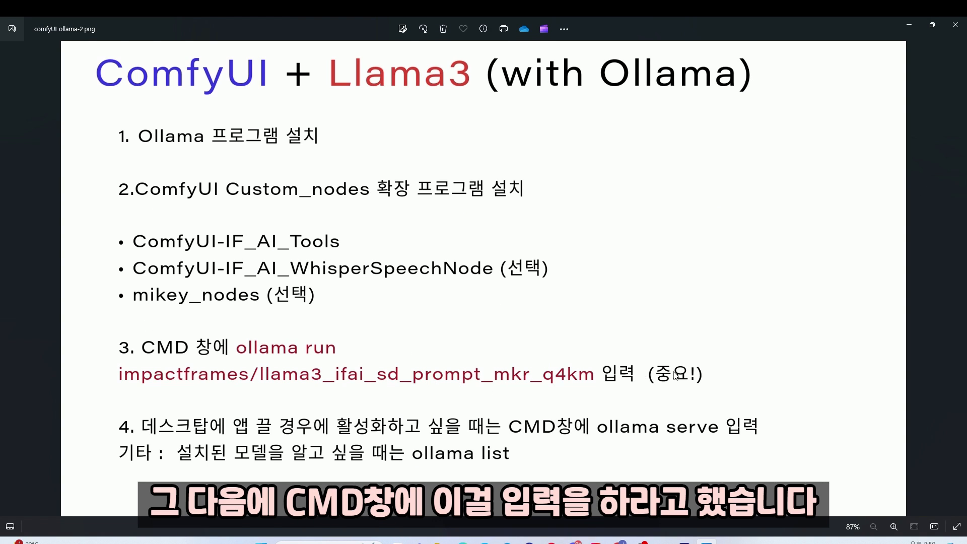
pyautogui.click(909, 25)
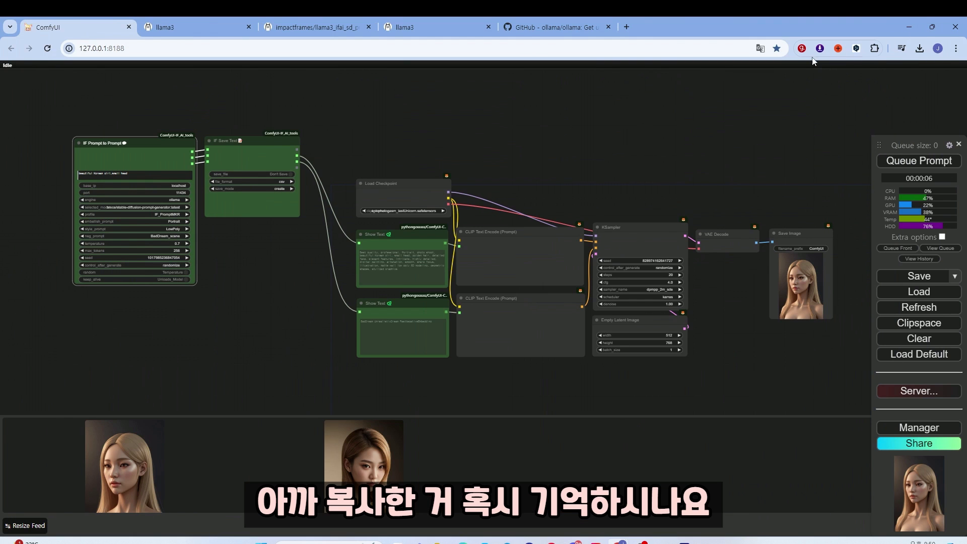
# Copy the run command from the impactframes/llama3_ifai_sd_prompt_mkr_q4km page and paste it into a new Command Prompt window.
pyautogui.click(310, 27)
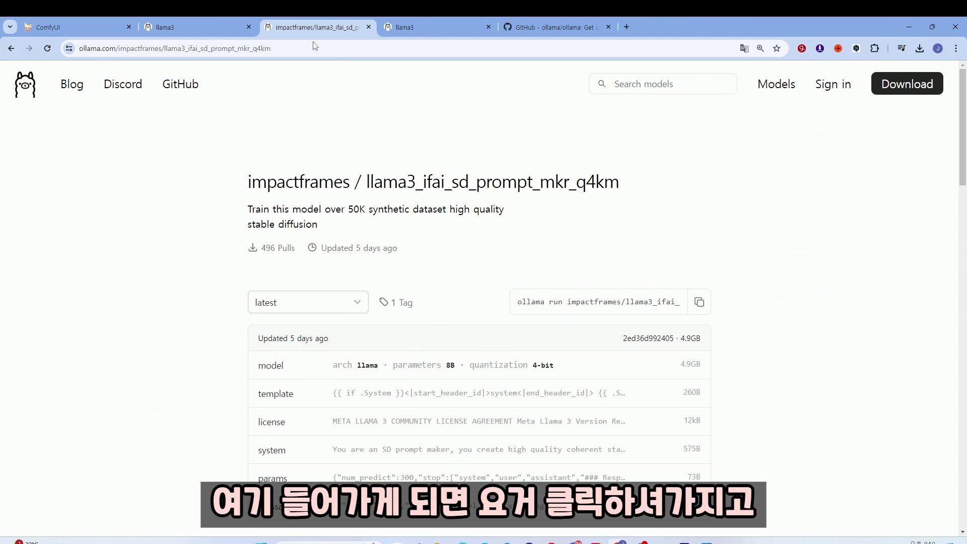
pyautogui.click(700, 303)
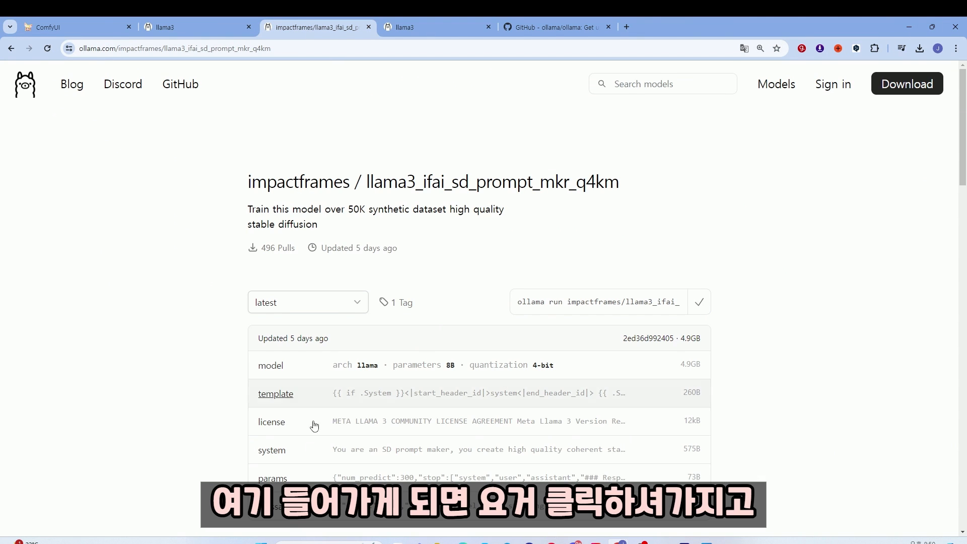
pyautogui.press('super')
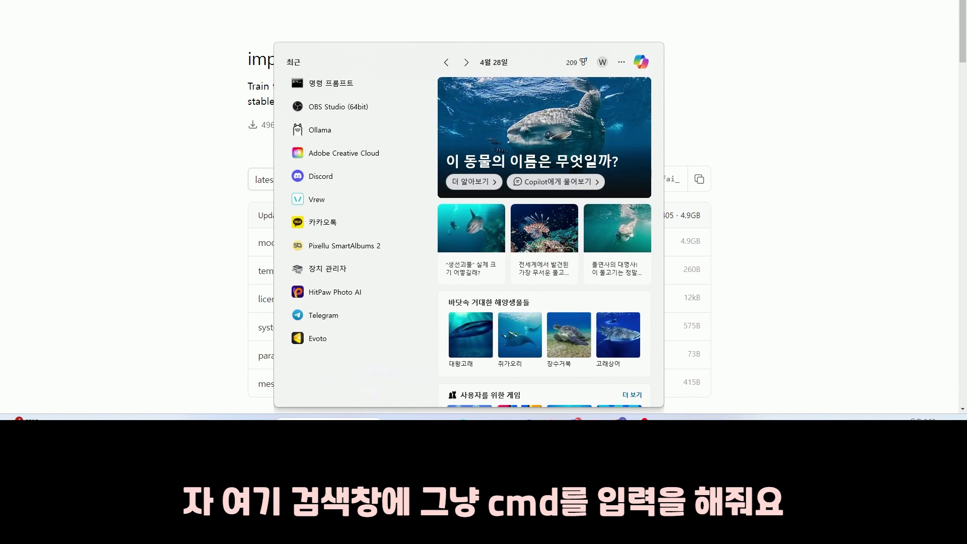
pyautogui.write('cmd')
pyautogui.press('Return')
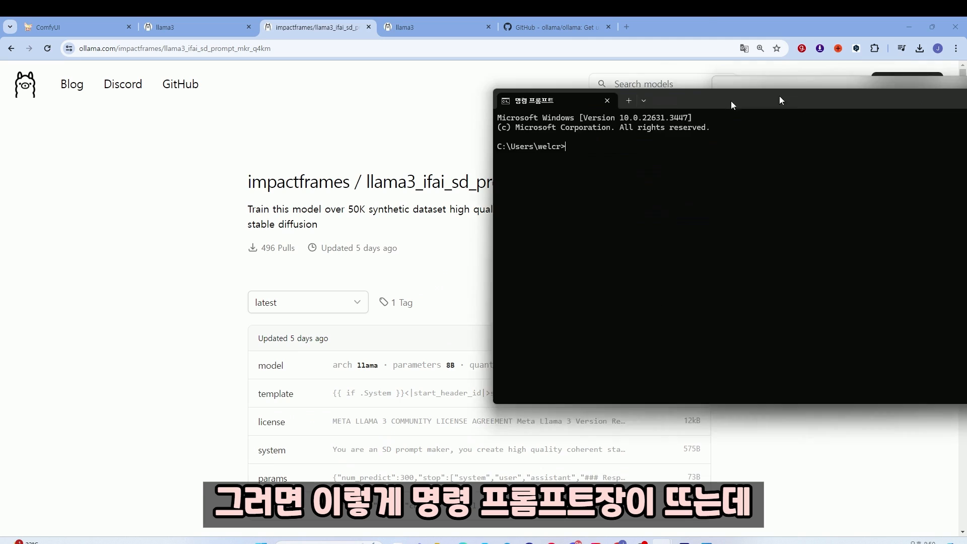
pyautogui.moveTo(732, 101); pyautogui.dragTo(438, 144)
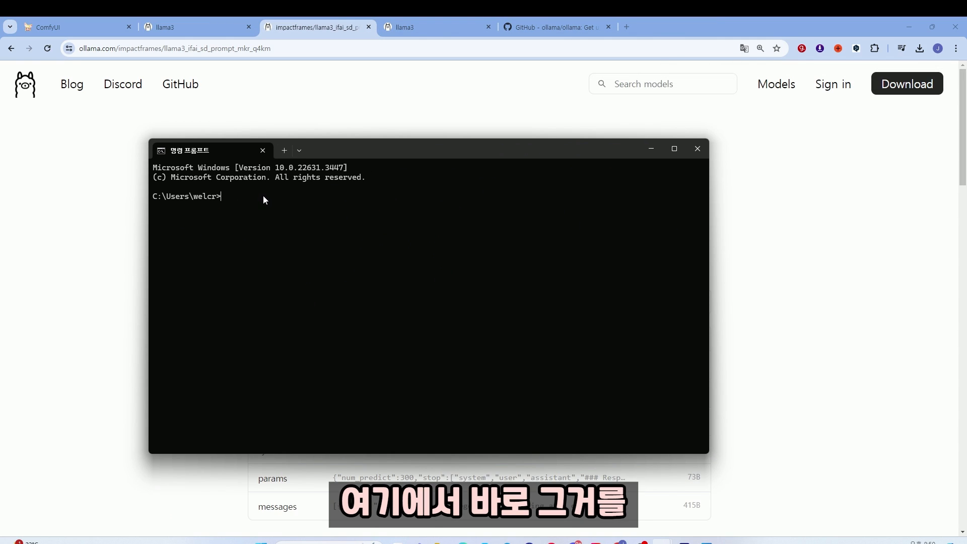
pyautogui.hotkey('ctrl', 'v')
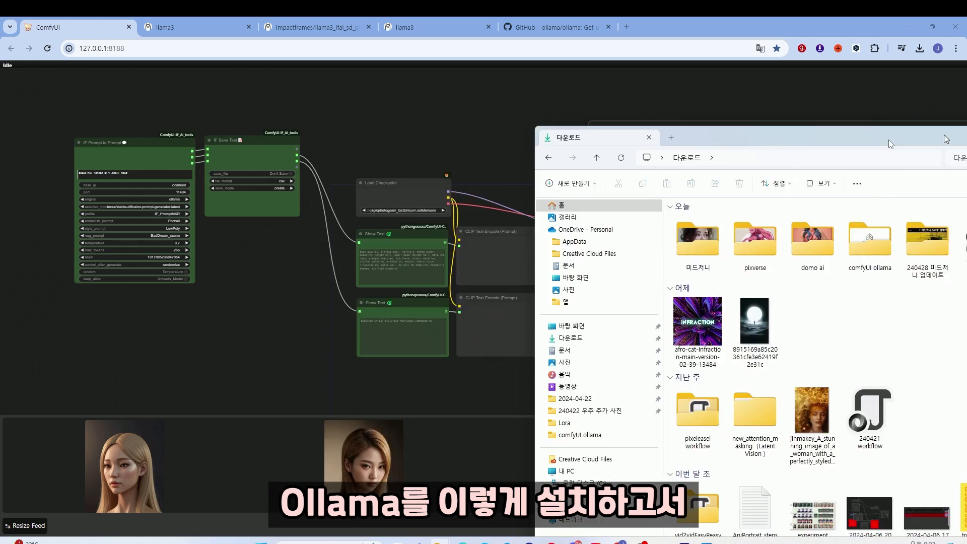
# Bring the Downloads folder window fully into view to check the OllamaSetup installer, and minimise the window.
pyautogui.moveTo(889, 140); pyautogui.dragTo(582, 124)
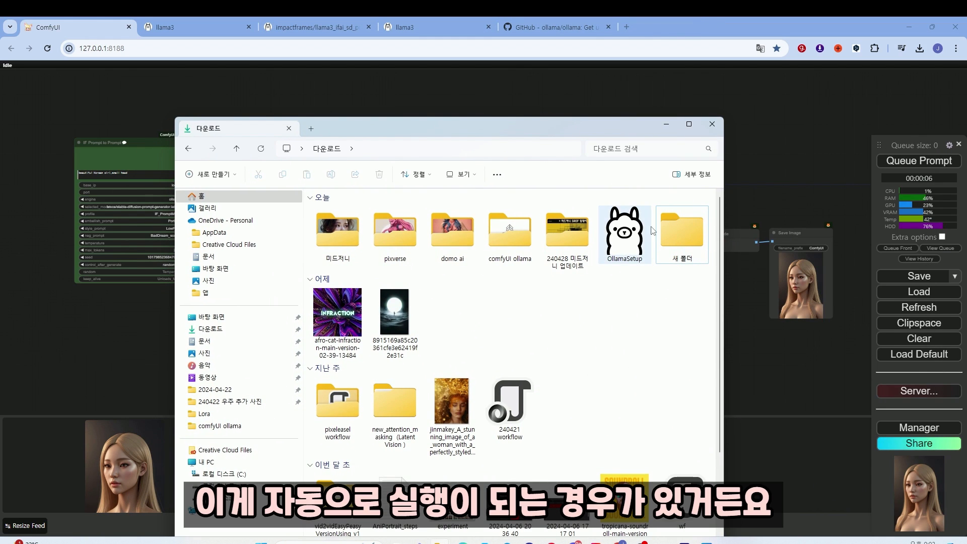
pyautogui.click(669, 125)
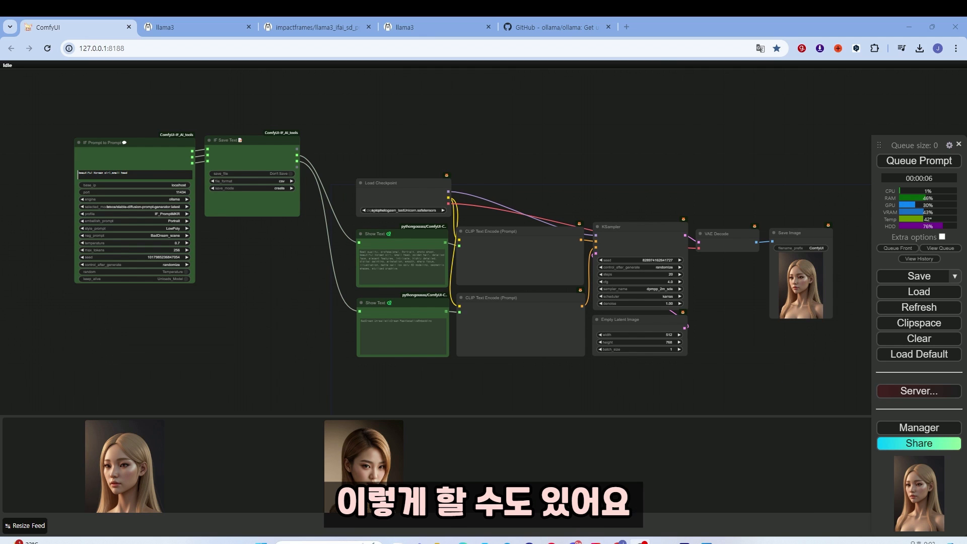
# Open a new Command Prompt, enter ollama serve without running it, and minimise the window.
pyautogui.click(328, 542)
pyautogui.write('cmd')
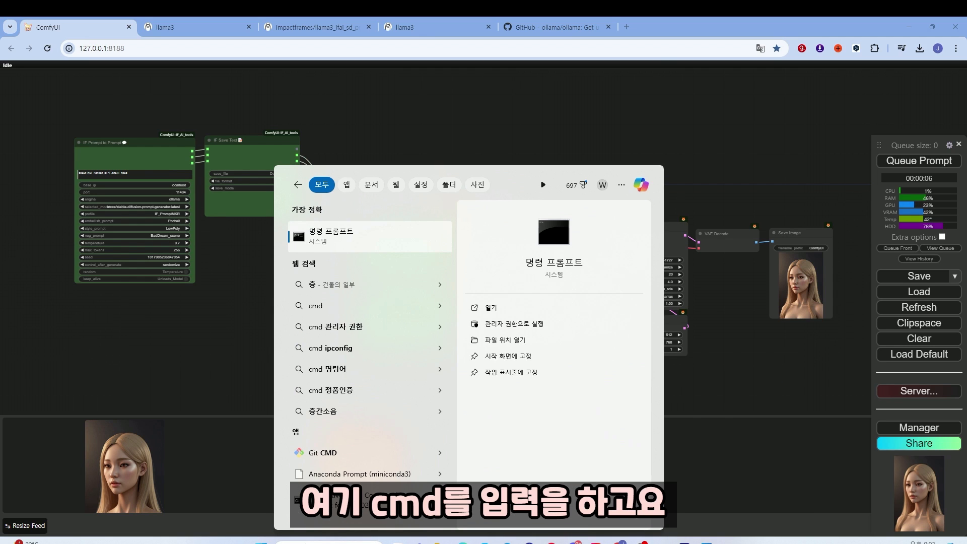
pyautogui.press('Return')
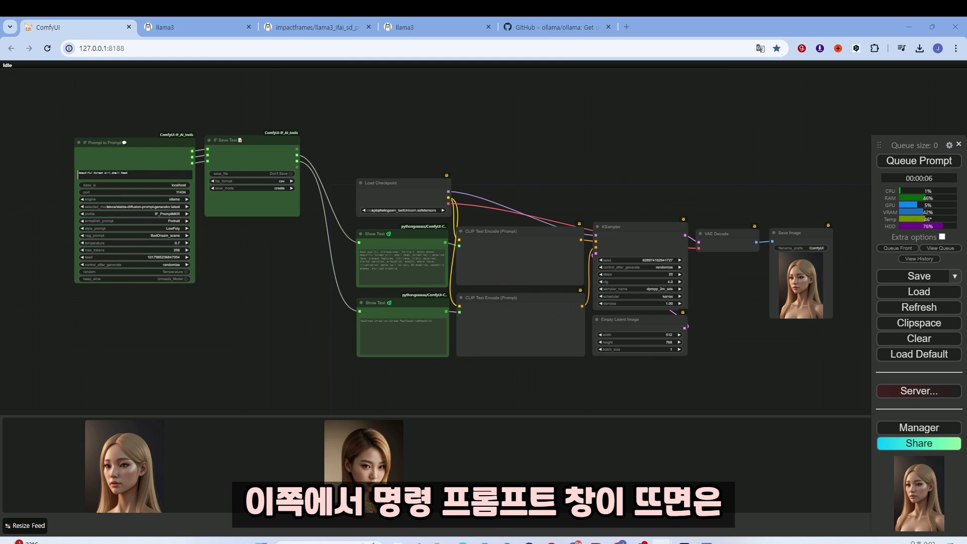
pyautogui.moveTo(778, 154); pyautogui.dragTo(634, 153)
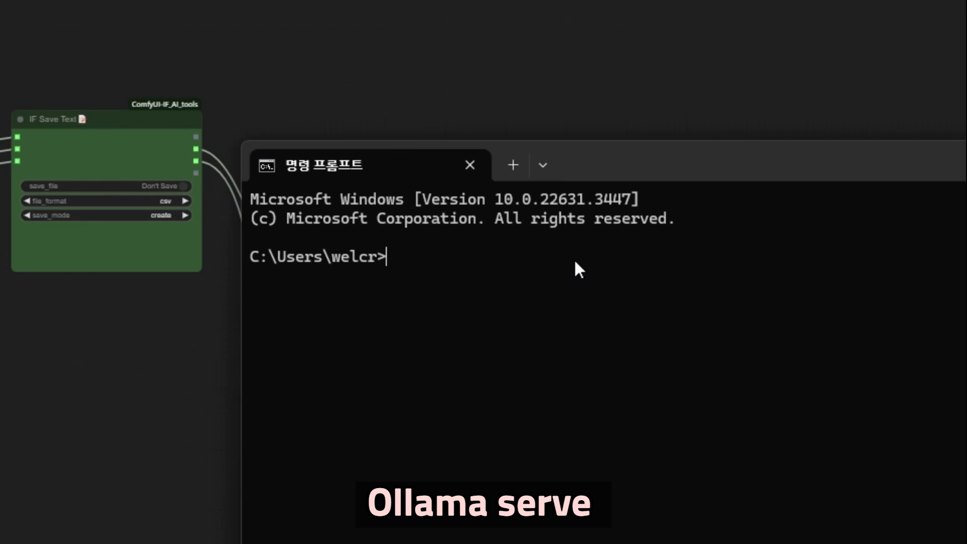
pyautogui.write('ollama serve')
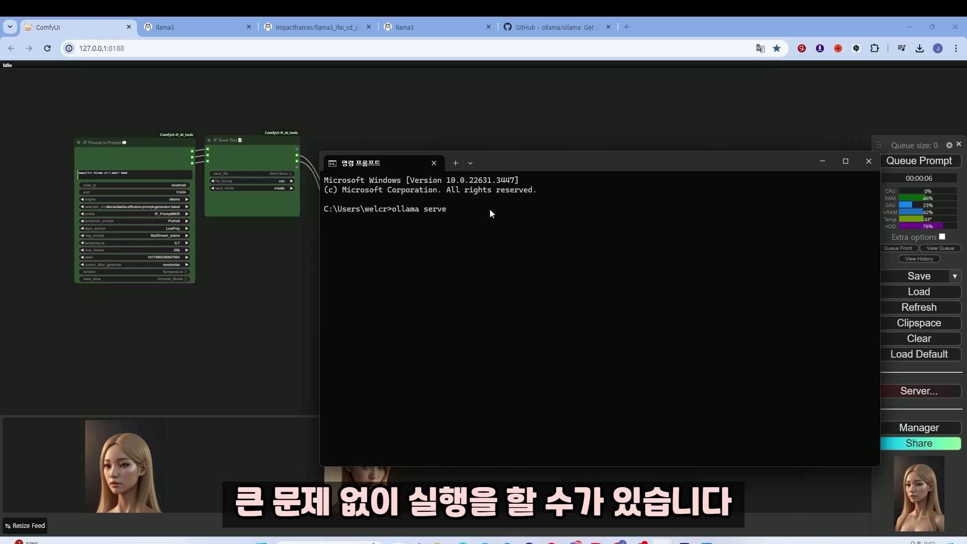
pyautogui.click(822, 162)
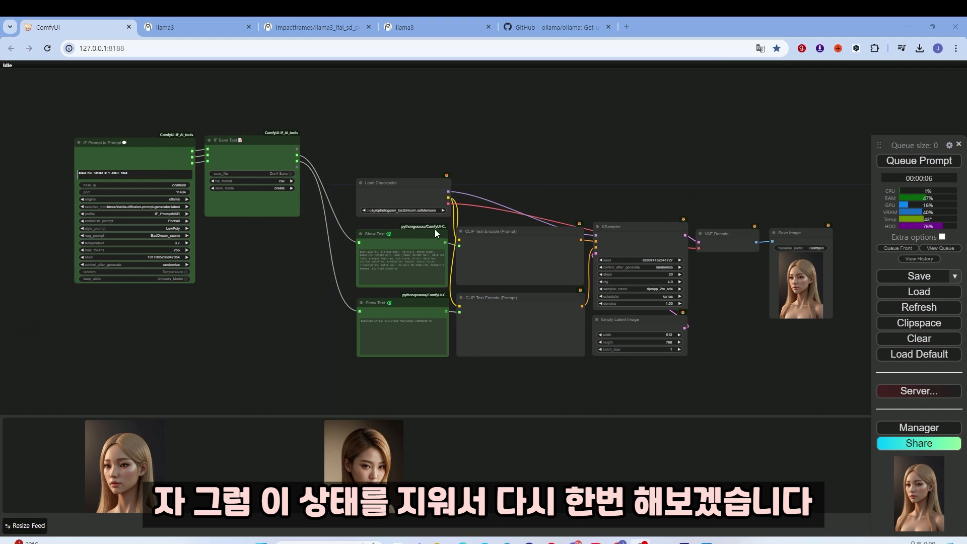
# Delete both Show Text nodes, the IF Save Text node and the IF Prompt to Prompt node from the workflow.
pyautogui.click(435, 232)
pyautogui.press('Delete')
pyautogui.click(436, 294)
pyautogui.press('Delete')
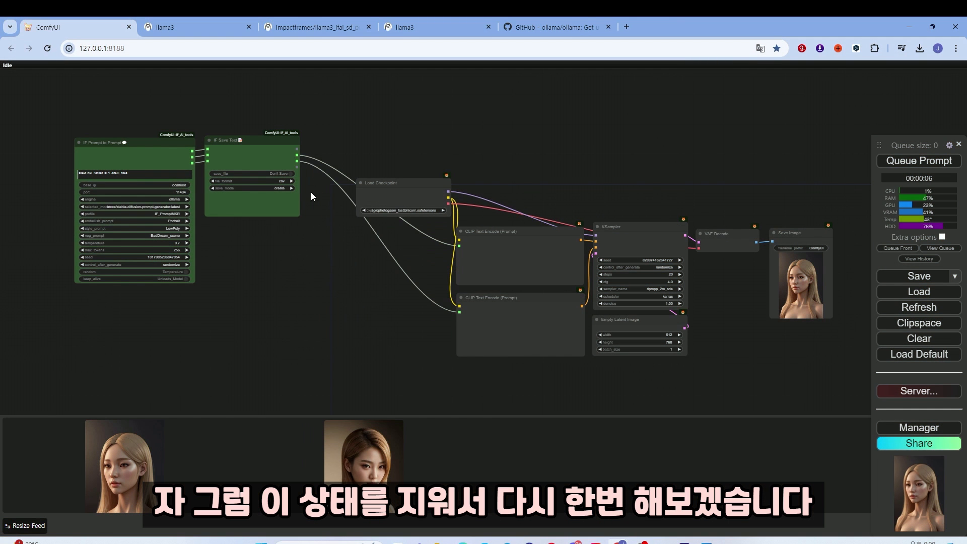
pyautogui.click(257, 170)
pyautogui.press('Delete')
pyautogui.click(168, 164)
pyautogui.press('Delete')
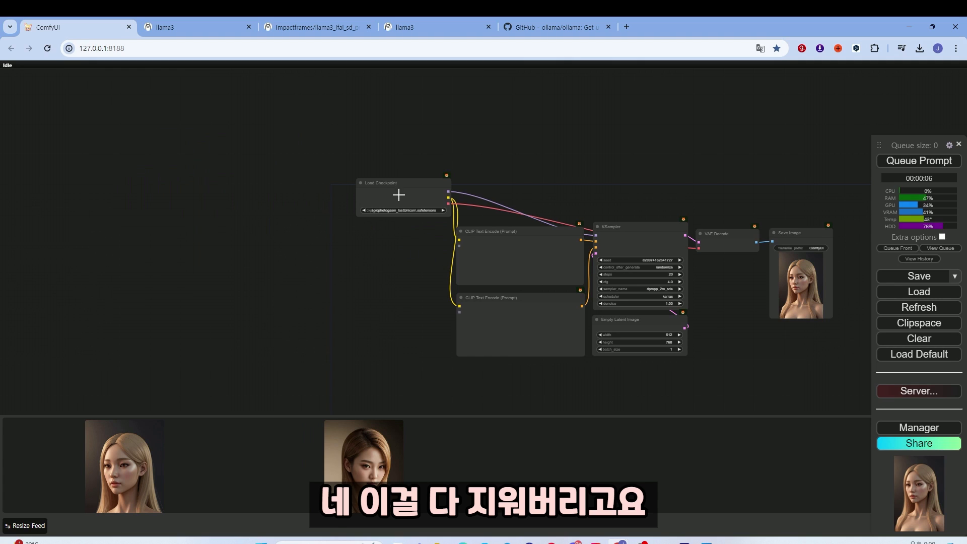
# Move the Load Checkpoint node away from the CLIP Text Encode nodes and nudge the Empty Latent Image node slightly.
pyautogui.moveTo(398, 194); pyautogui.dragTo(327, 250)
pyautogui.moveTo(641, 323)
pyautogui.mouseDown()
pyautogui.moveTo(362, 326)
pyautogui.moveTo(644, 326)
pyautogui.mouseUp()
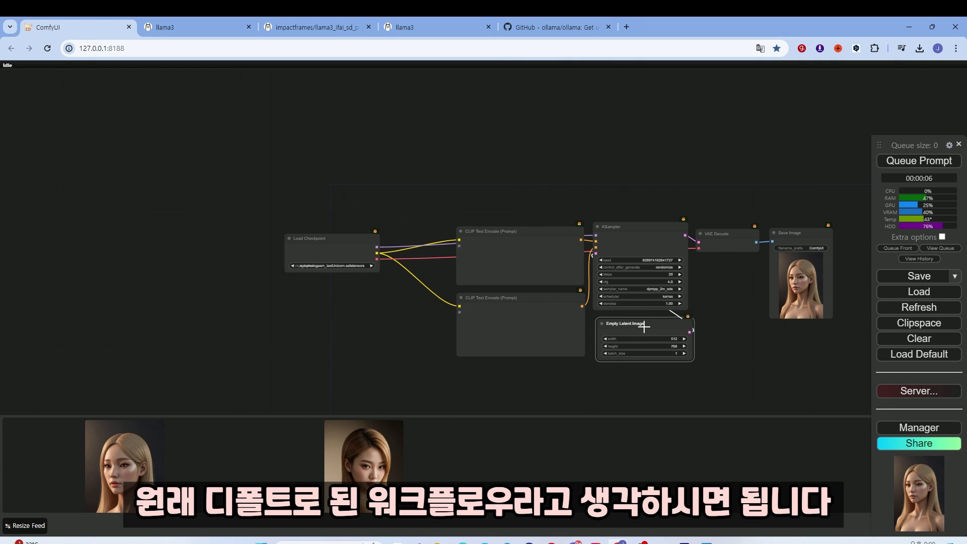
# Convert the text inputs of both CLIP Text Encode nodes back to text widgets.
pyautogui.scroll(5, 507, 294)
pyautogui.rightClick(507, 201)
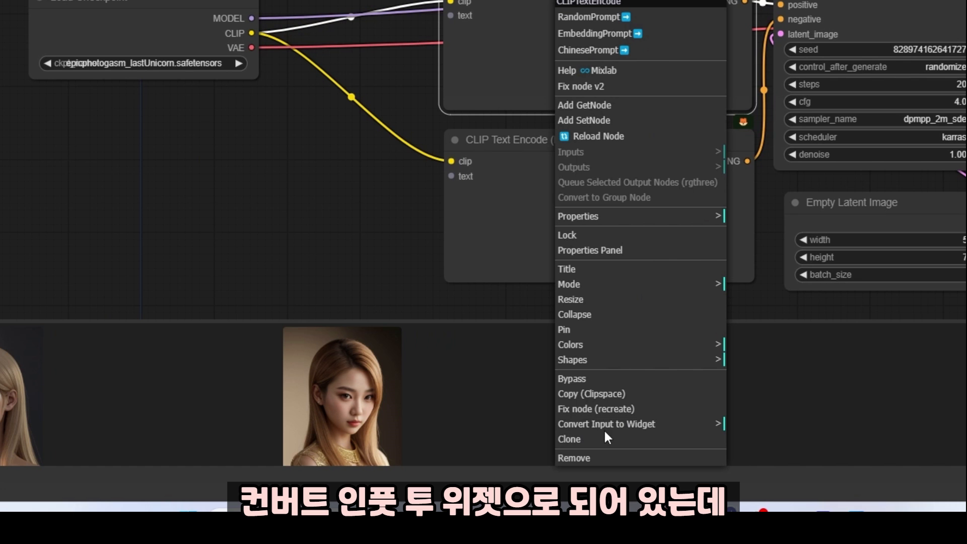
pyautogui.click(630, 433)
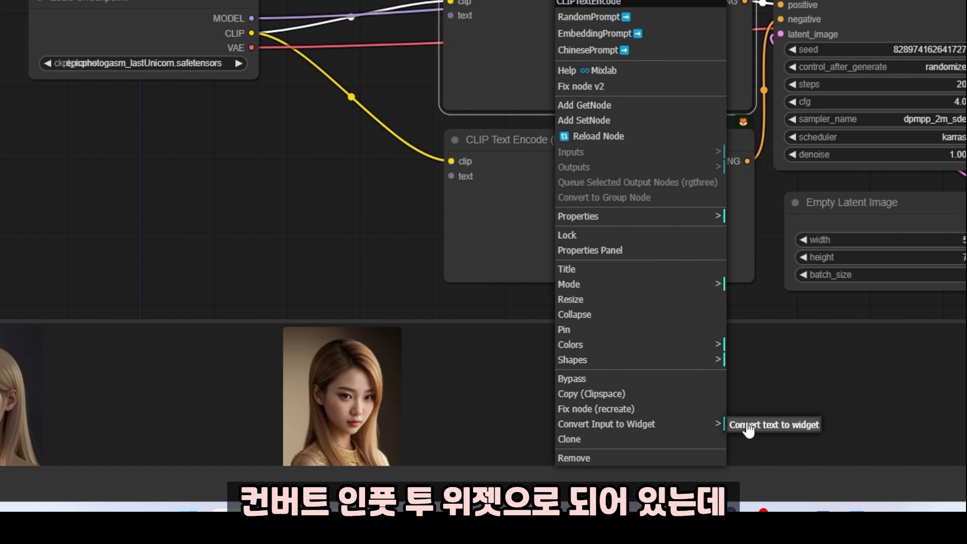
pyautogui.click(749, 428)
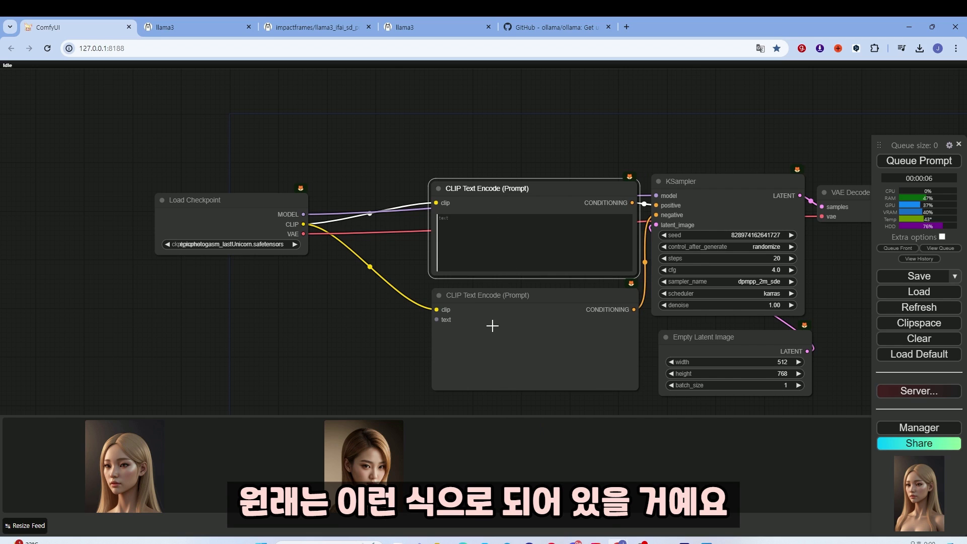
pyautogui.rightClick(492, 326)
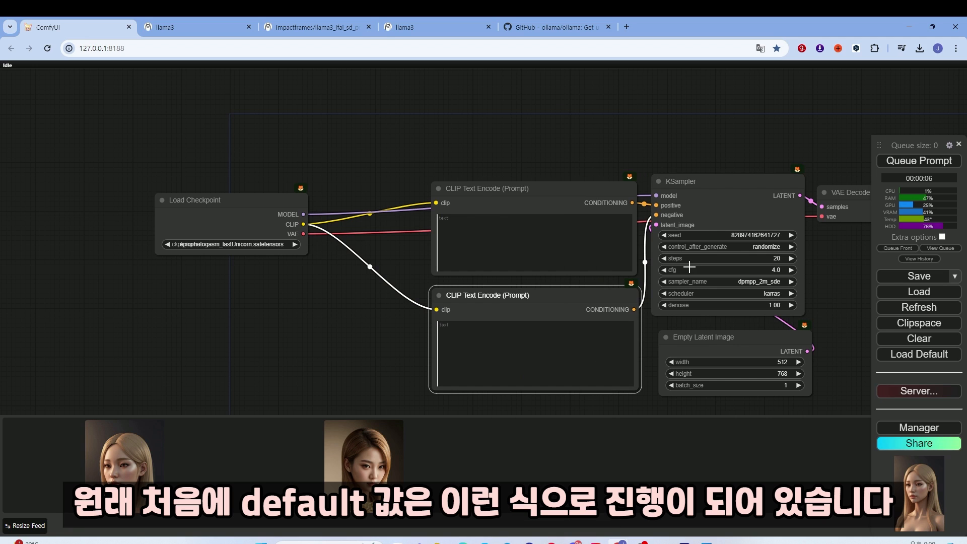
# Add an IF Prompt to Prompt node and place it to the left of and above the Load Checkpoint node.
pyautogui.scroll(-3, 799, 264)
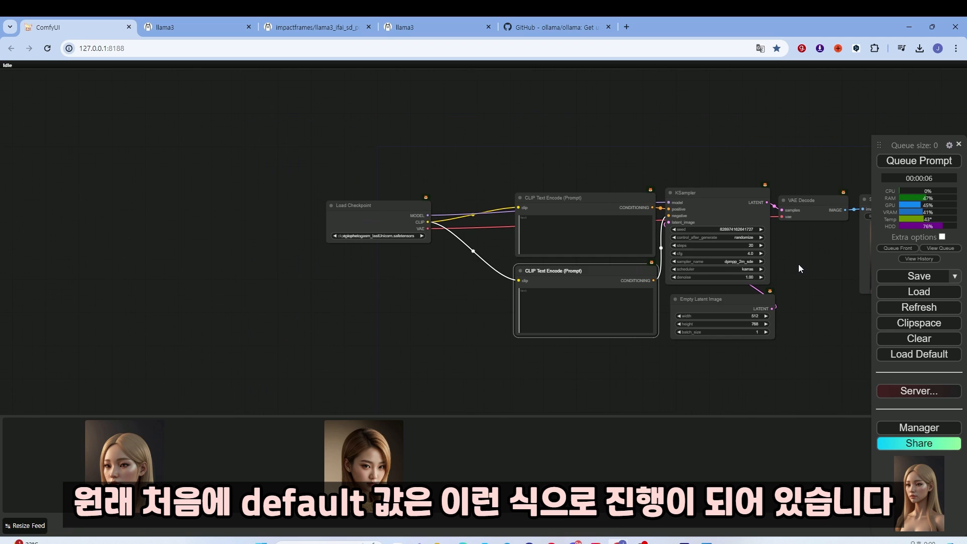
pyautogui.moveTo(799, 264); pyautogui.dragTo(739, 250)
pyautogui.scroll(1, 740, 251)
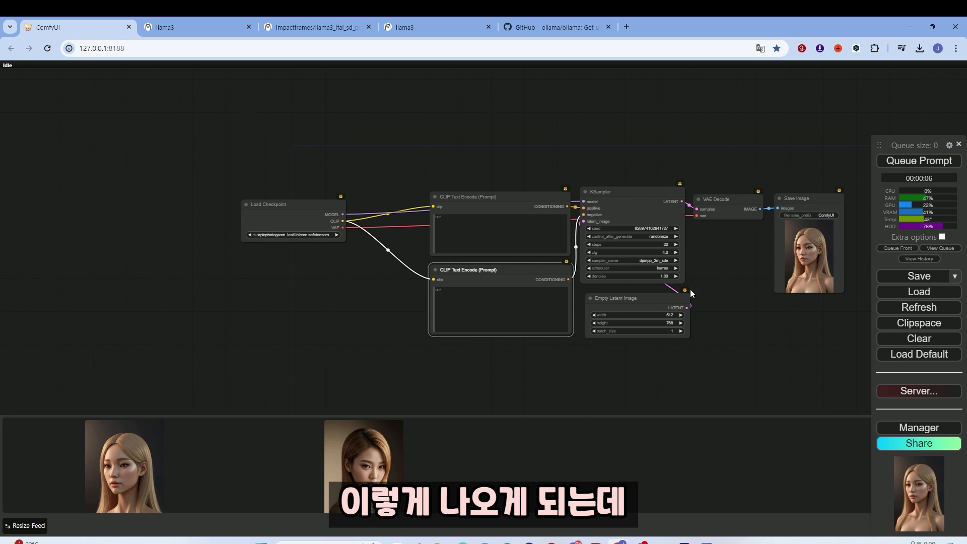
pyautogui.scroll(2, 744, 277)
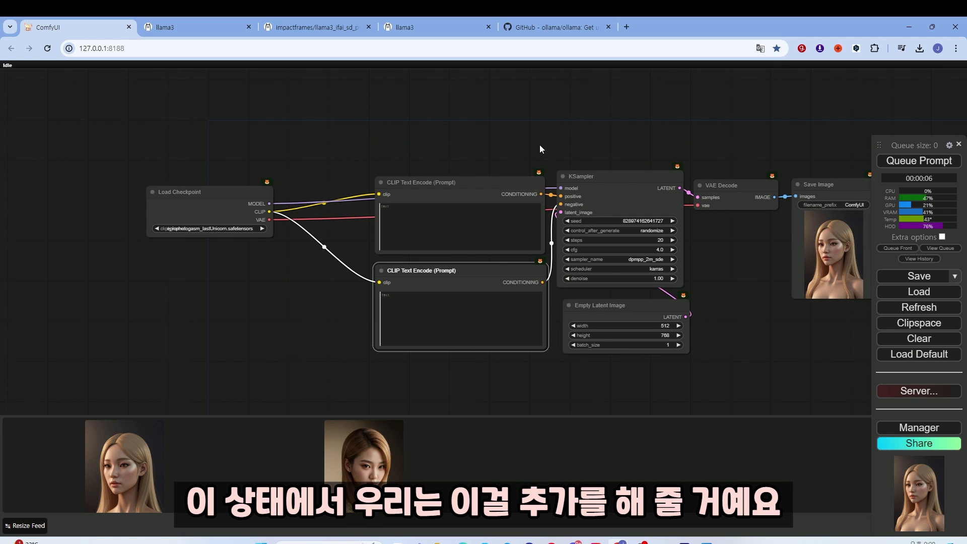
pyautogui.scroll(-3, 536, 131)
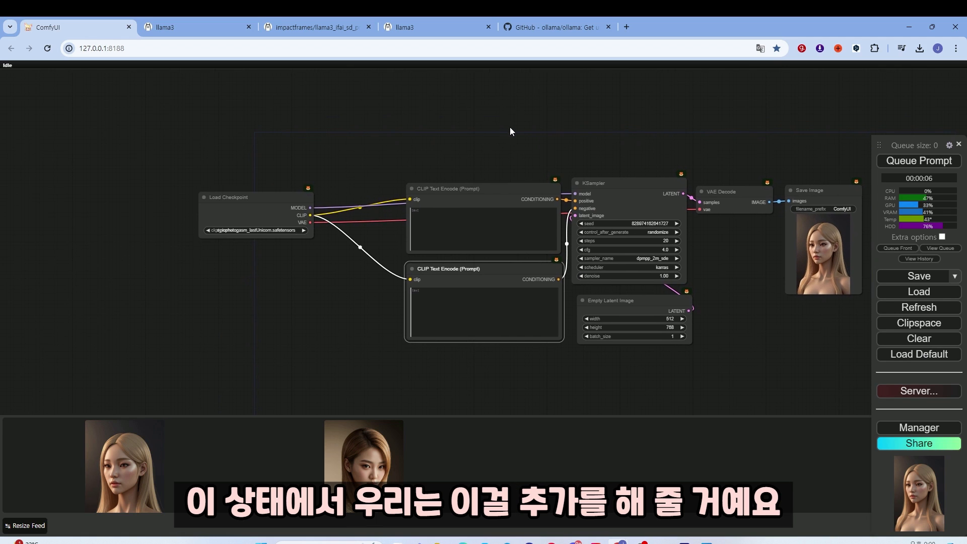
pyautogui.doubleClick(339, 105)
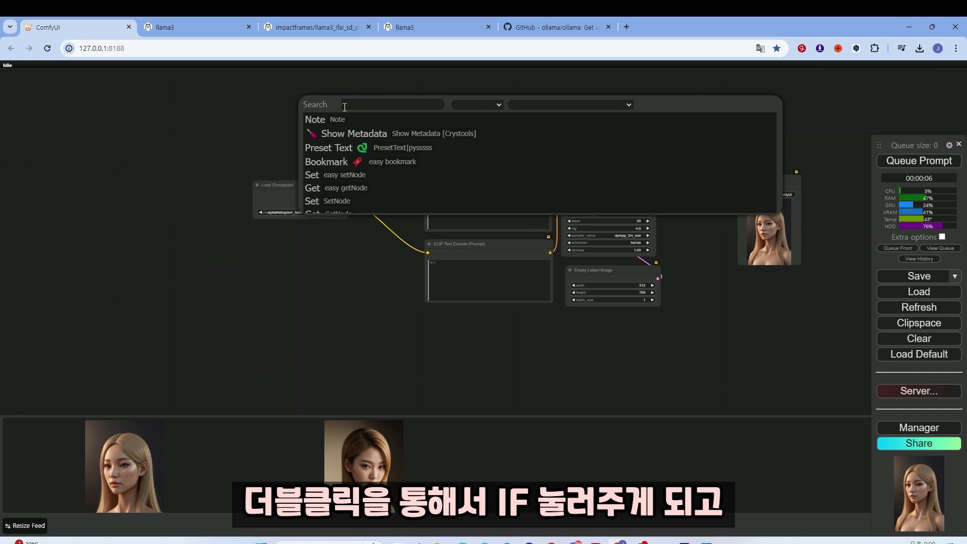
pyautogui.write('if prom')
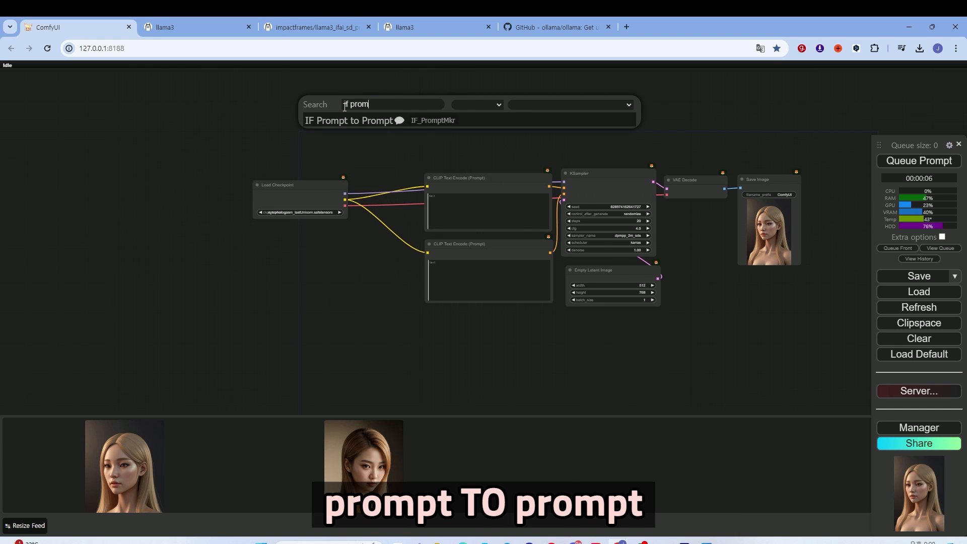
pyautogui.click(379, 122)
pyautogui.moveTo(393, 101); pyautogui.dragTo(141, 108)
# Try adding an IF Image to Prompt node over the Load Checkpoint node, and remove it again.
pyautogui.scroll(3, 320, 294)
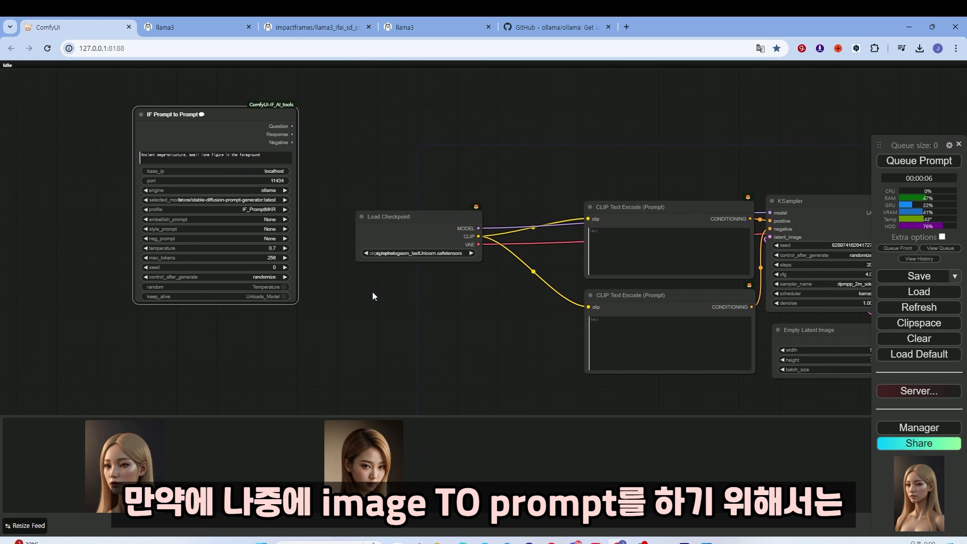
pyautogui.doubleClick(374, 288)
pyautogui.write('i')
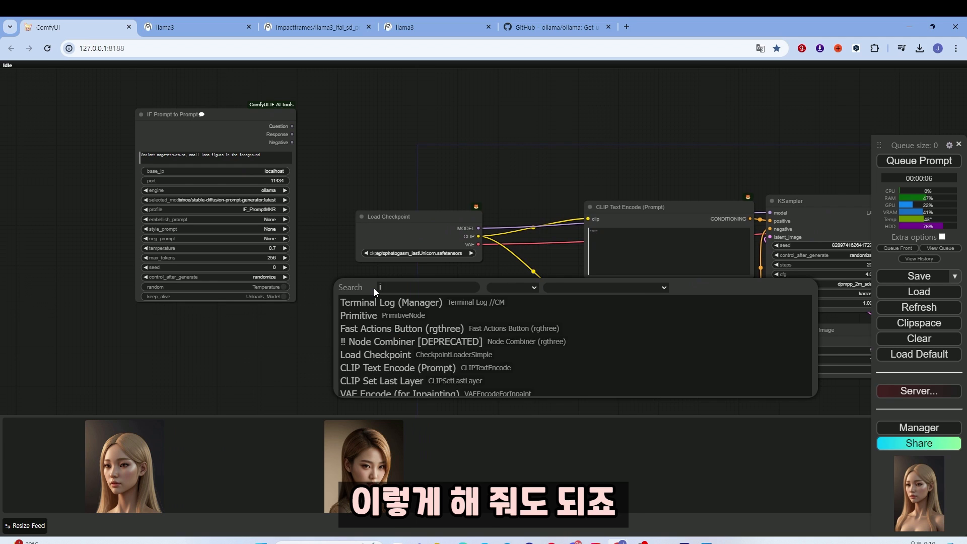
pyautogui.write('f image')
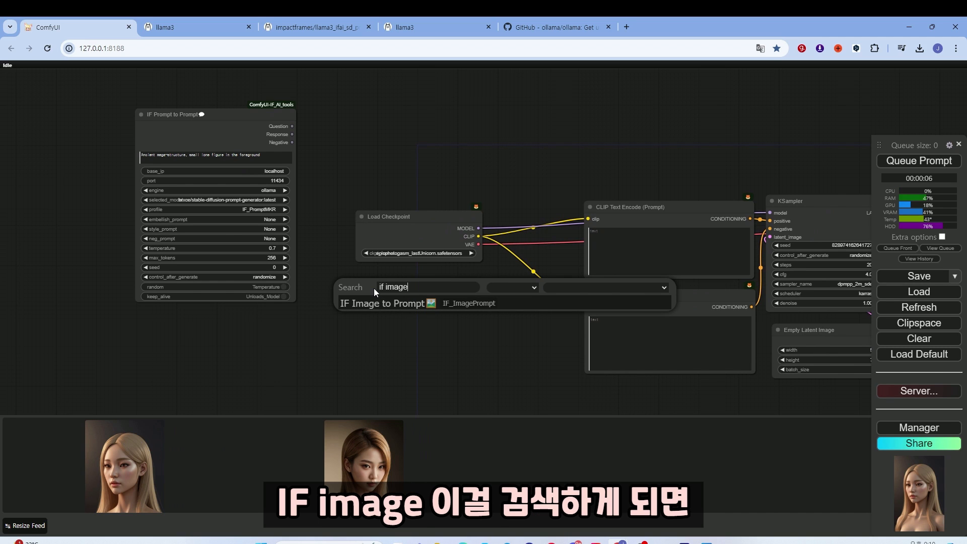
pyautogui.click(388, 303)
pyautogui.moveTo(457, 285); pyautogui.dragTo(407, 170)
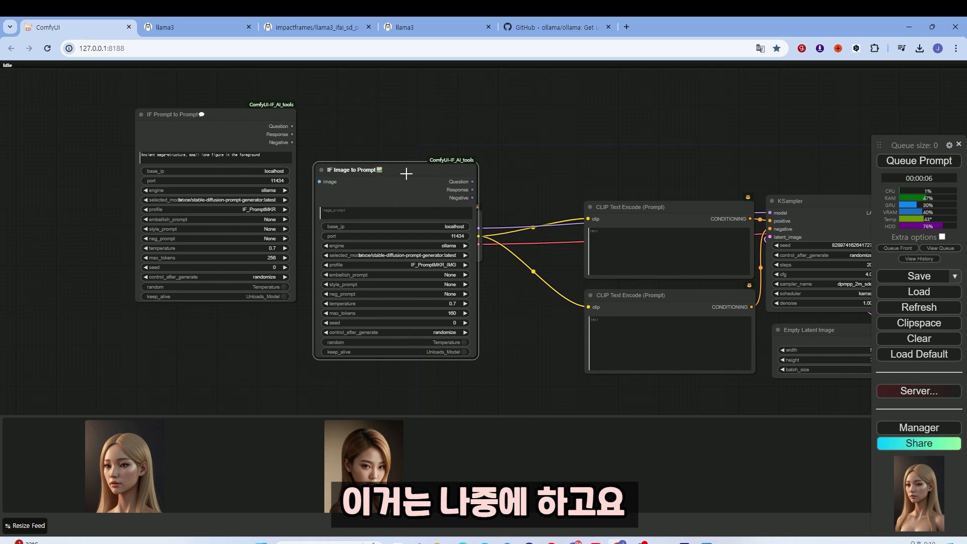
pyautogui.press('Delete')
# Add an IF Save Text node beside IF Prompt to Prompt, and adjust the IF Prompt to Prompt and Load Checkpoint positions around it.
pyautogui.moveTo(225, 103)
pyautogui.mouseDown()
pyautogui.moveTo(210, 110)
pyautogui.moveTo(223, 105)
pyautogui.mouseUp()
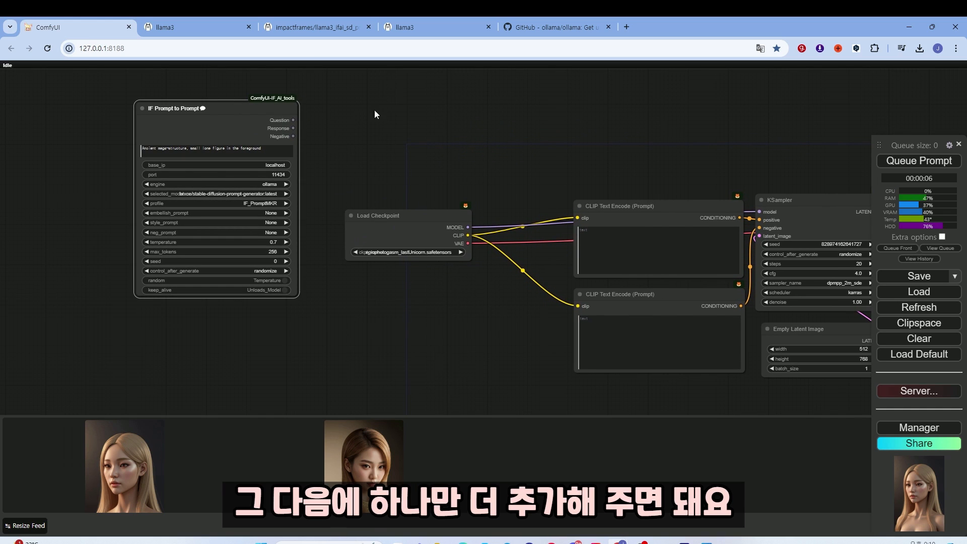
pyautogui.doubleClick(404, 106)
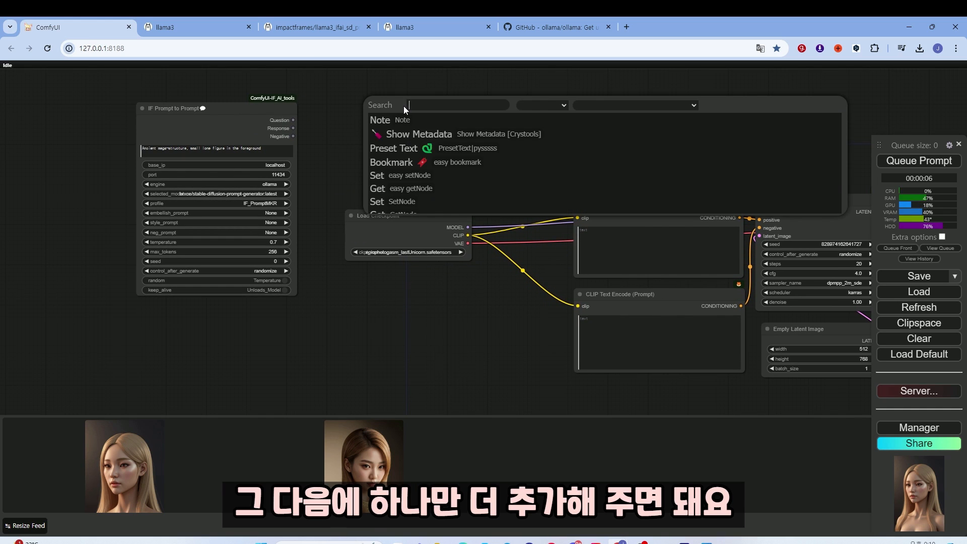
pyautogui.write('if save')
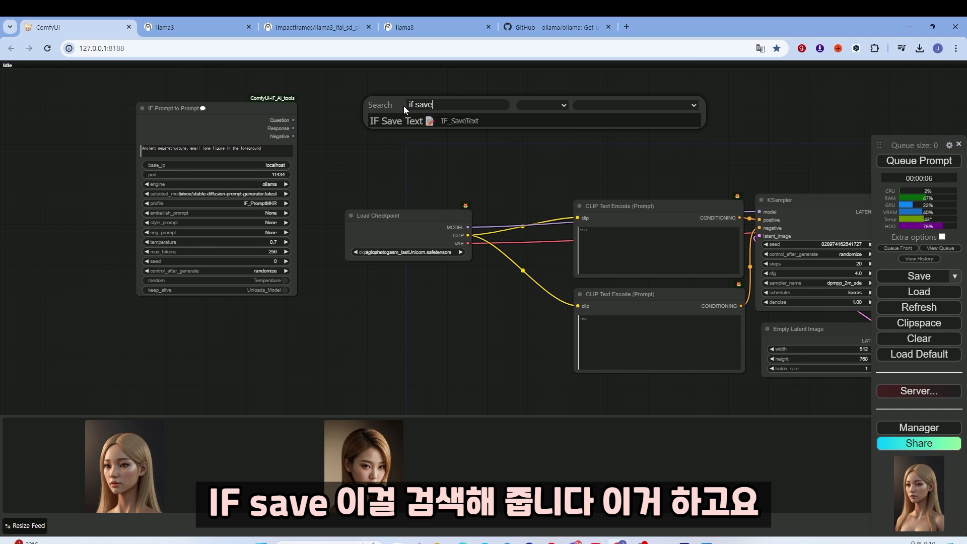
pyautogui.click(394, 122)
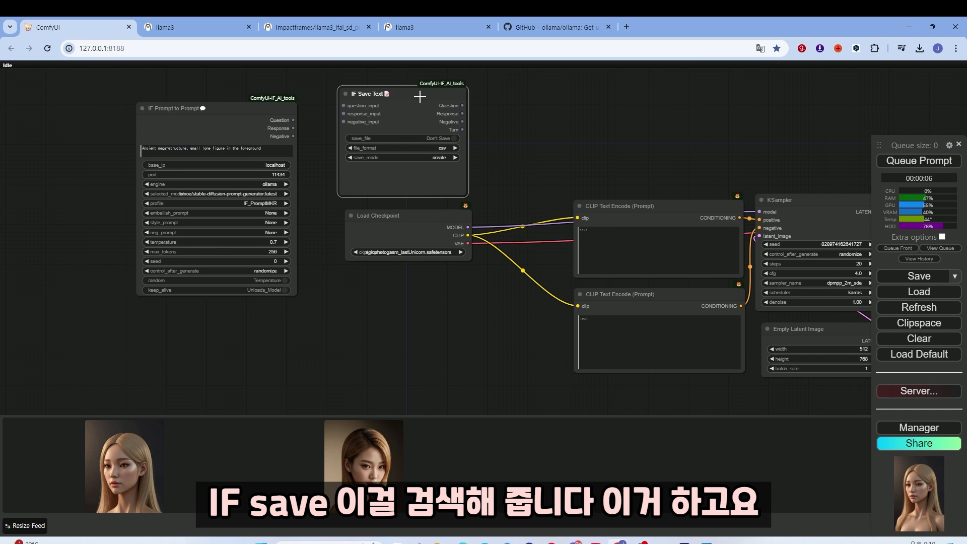
pyautogui.moveTo(251, 110); pyautogui.dragTo(256, 101)
pyautogui.moveTo(405, 216); pyautogui.dragTo(398, 222)
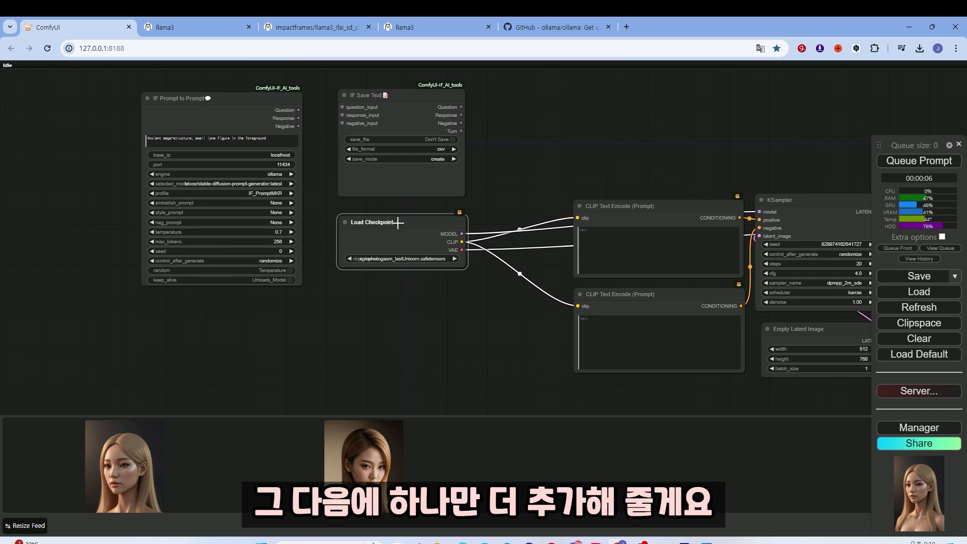
# Add the pysssss Show Text node to the right of IF Save Text, and shift IF Save Text and Load Checkpoint slightly left.
pyautogui.doubleClick(525, 99)
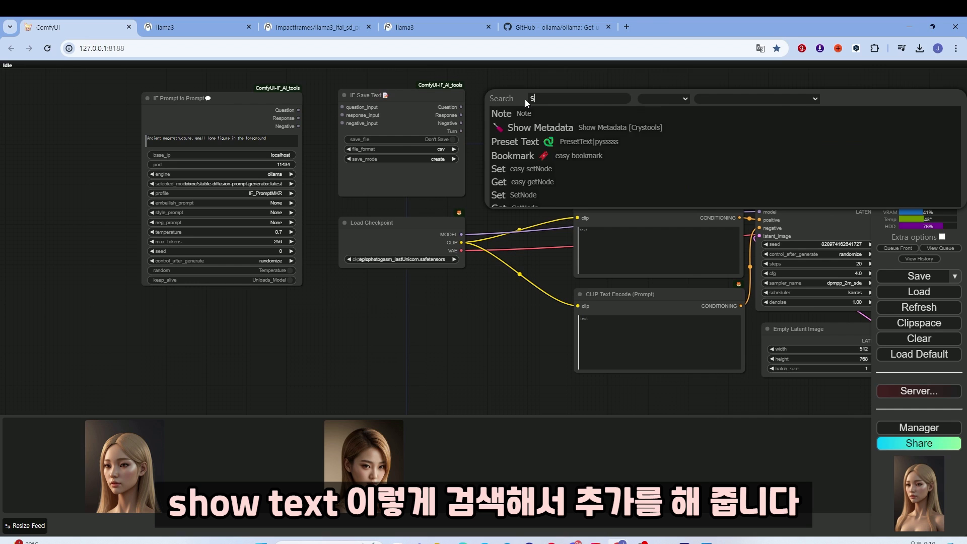
pyautogui.write('show text')
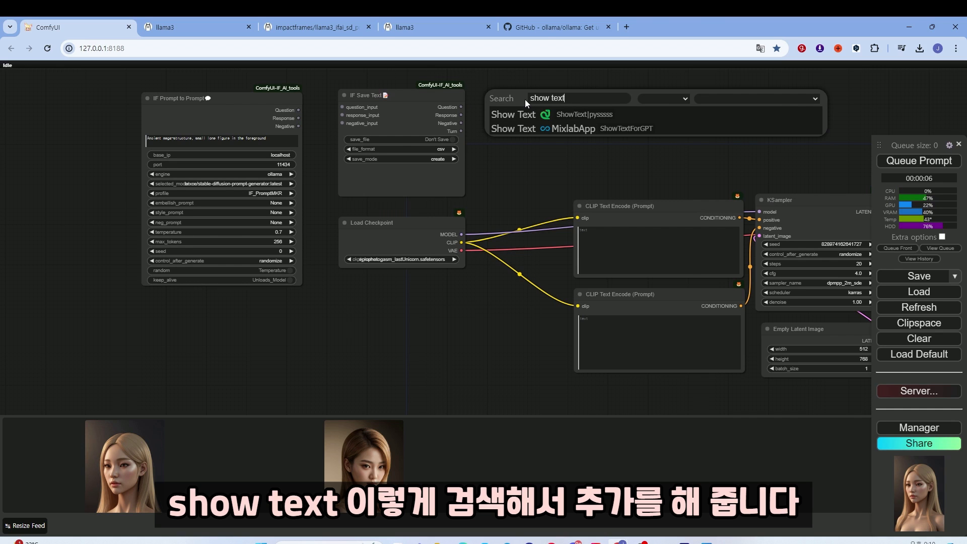
pyautogui.click(536, 115)
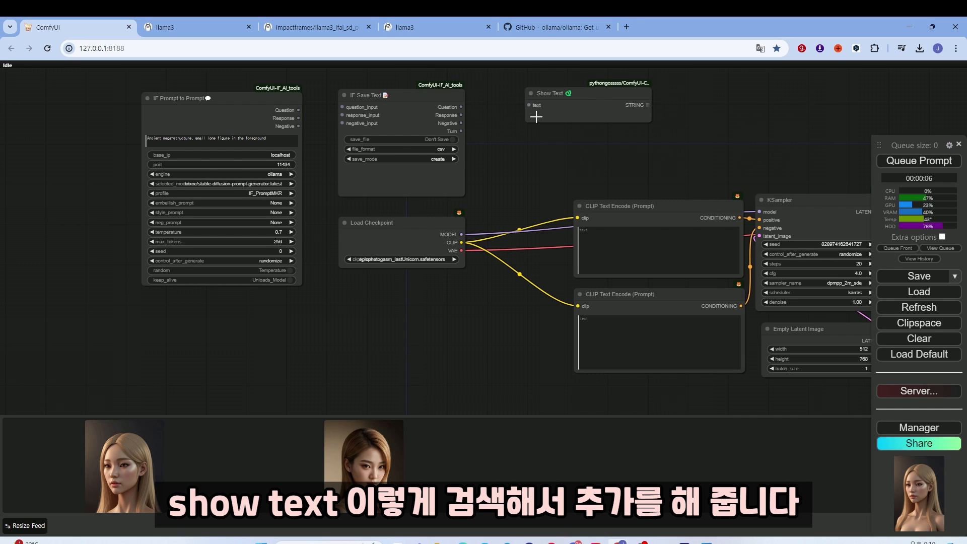
pyautogui.moveTo(578, 90); pyautogui.dragTo(538, 92)
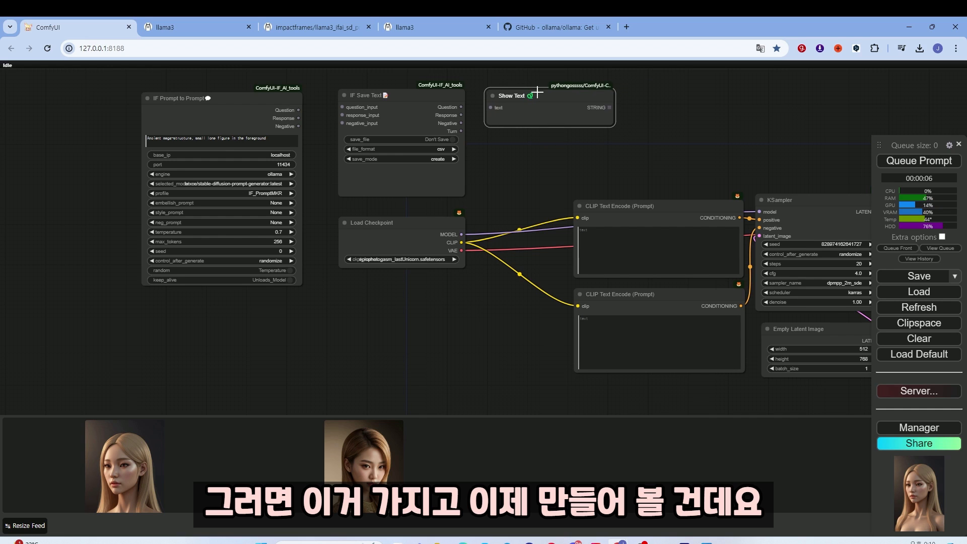
pyautogui.moveTo(432, 94); pyautogui.dragTo(414, 93)
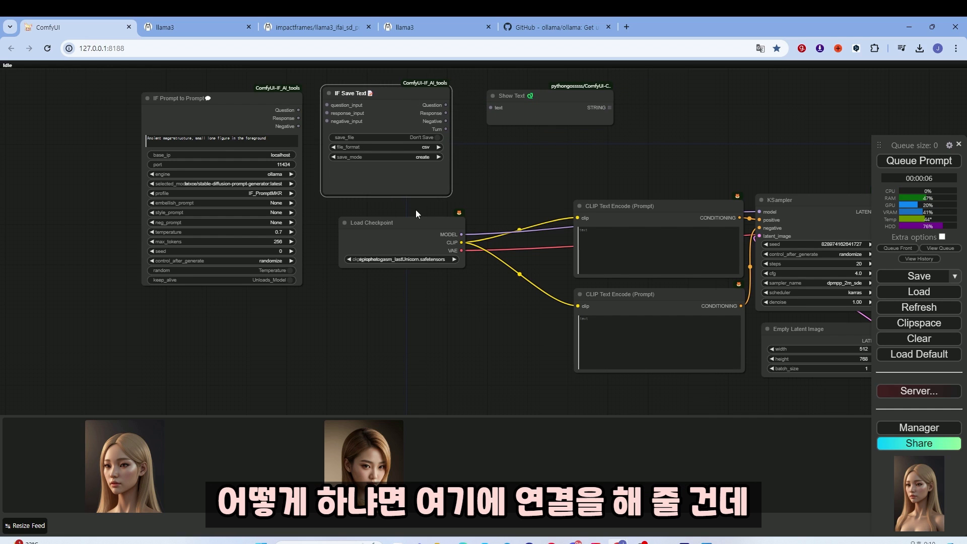
pyautogui.moveTo(430, 223)
pyautogui.mouseDown()
pyautogui.moveTo(406, 223)
pyautogui.moveTo(418, 224)
pyautogui.mouseUp()
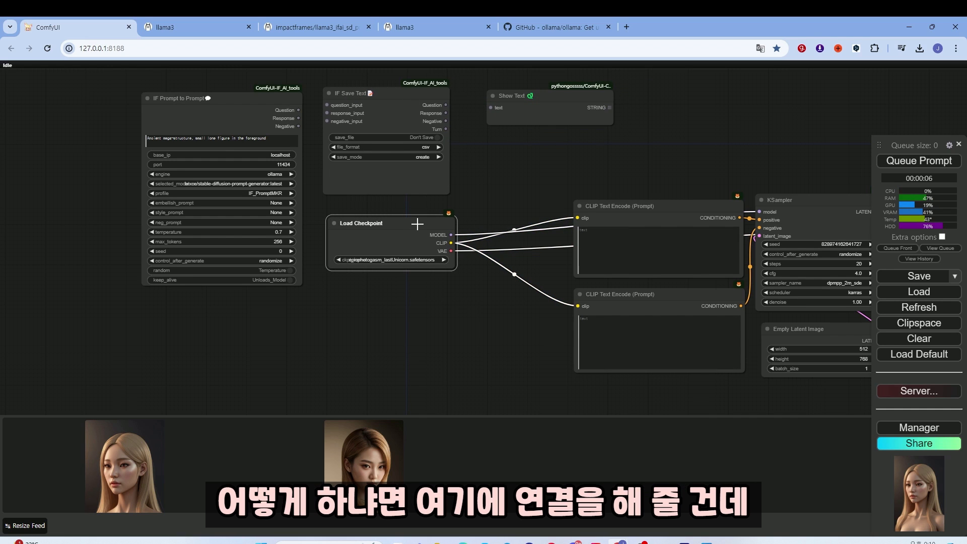
# Connect IF Prompt to Prompt's Question, Response and Negative outputs to the matching IF Save Text inputs, and IF Save Text's Response to Show Text.
pyautogui.moveTo(278, 101); pyautogui.dragTo(327, 113)
pyautogui.moveTo(302, 122); pyautogui.dragTo(327, 121)
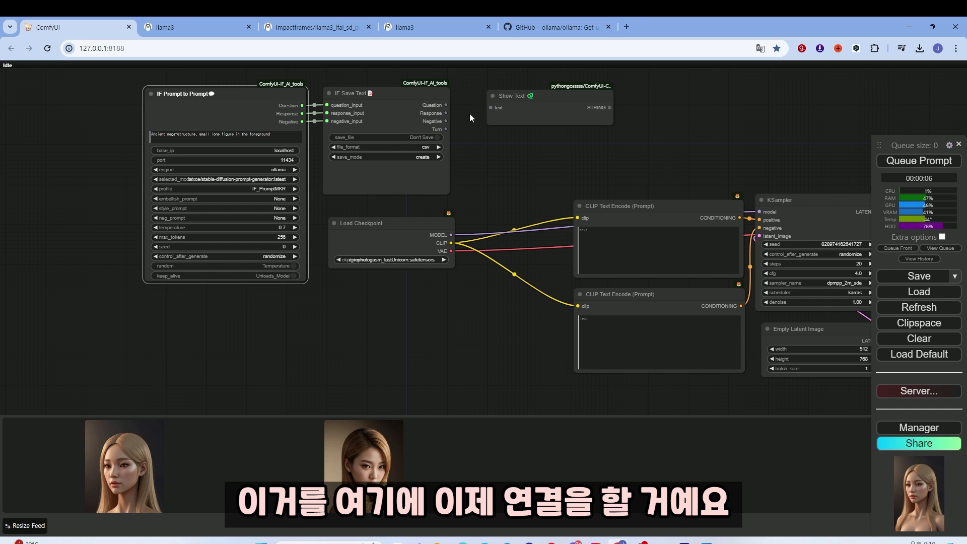
pyautogui.moveTo(446, 113); pyautogui.dragTo(491, 107)
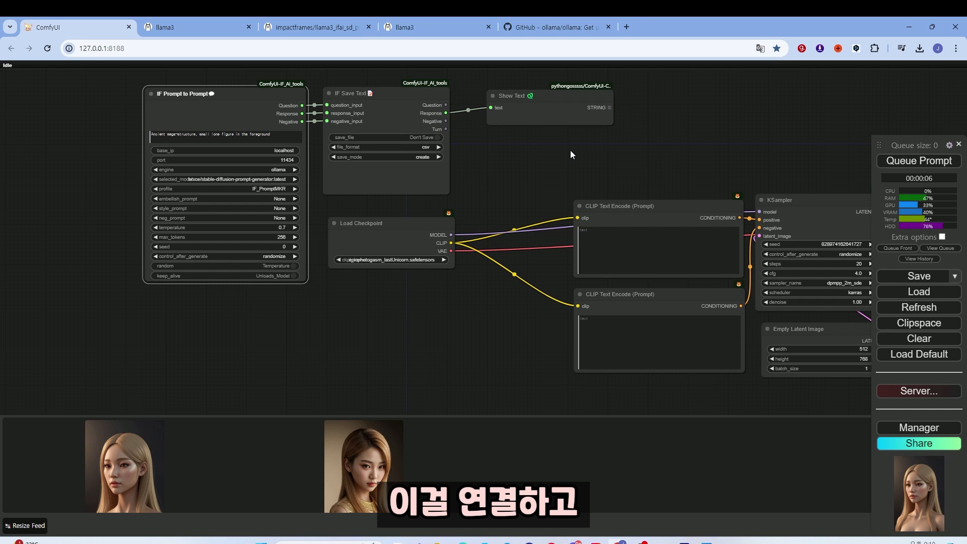
# Convert the text widgets of both CLIP Text Encode nodes to inputs, and connect Show Text's STRING output to the upper node's text input.
pyautogui.moveTo(610, 107); pyautogui.dragTo(582, 224)
pyautogui.rightClick(643, 220)
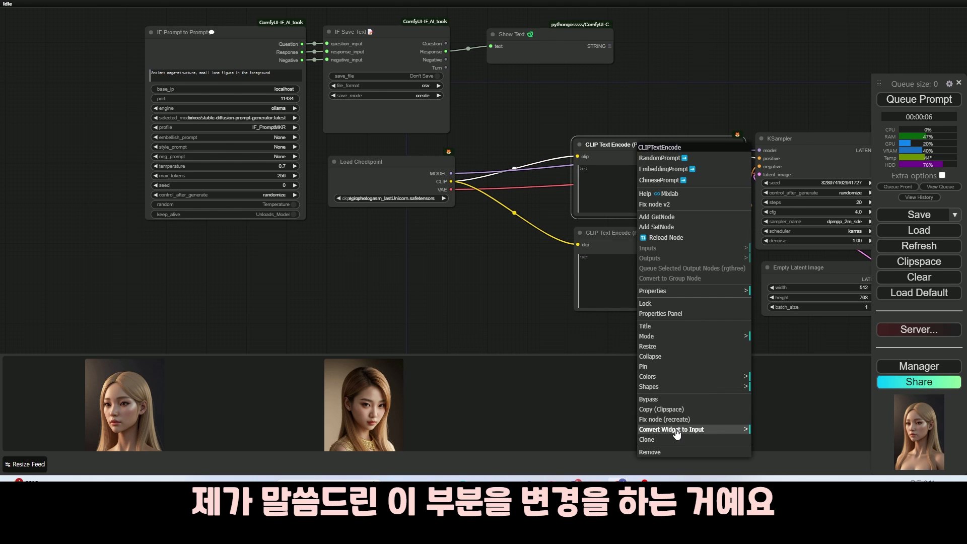
pyautogui.click(677, 431)
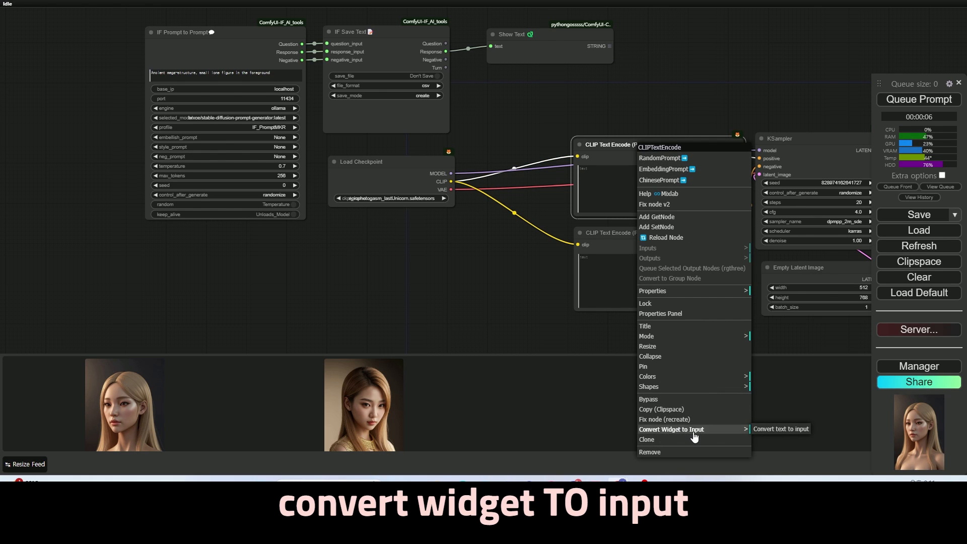
pyautogui.click(768, 429)
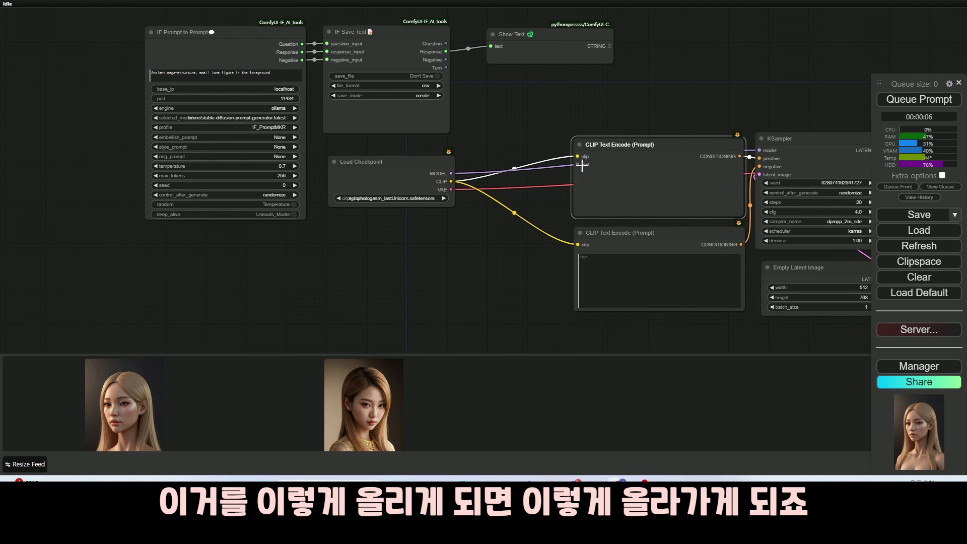
pyautogui.rightClick(667, 254)
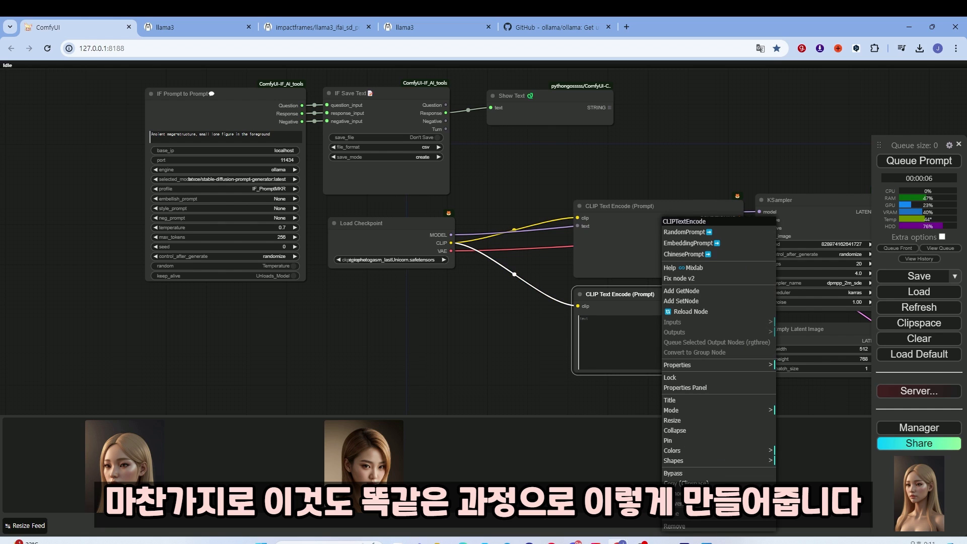
pyautogui.click(806, 502)
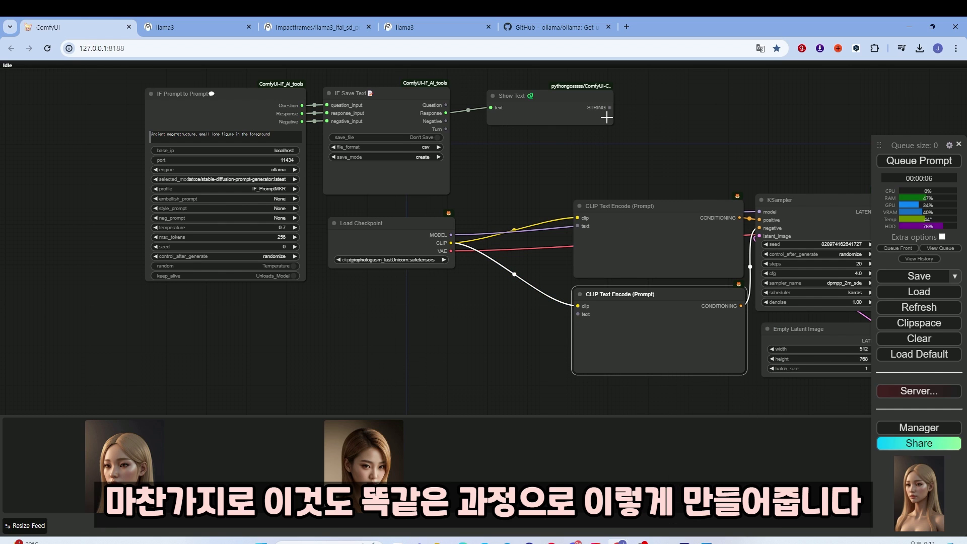
pyautogui.moveTo(609, 107); pyautogui.dragTo(579, 228)
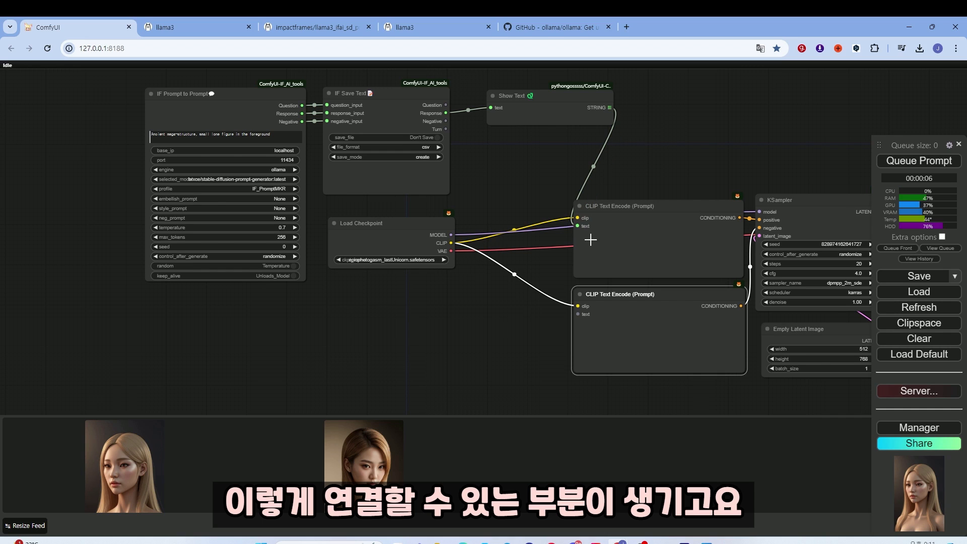
# Duplicate Show Text below the original, feed it IF Save Text's Negative output, and connect its STRING output to the lower CLIP Text Encode's text input.
pyautogui.click(528, 102)
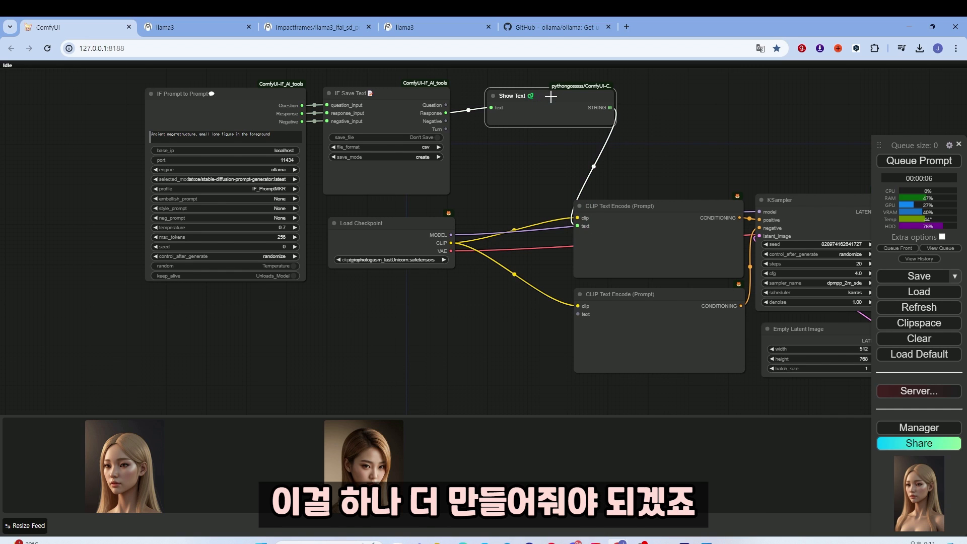
pyautogui.moveTo(552, 95); pyautogui.dragTo(539, 146)
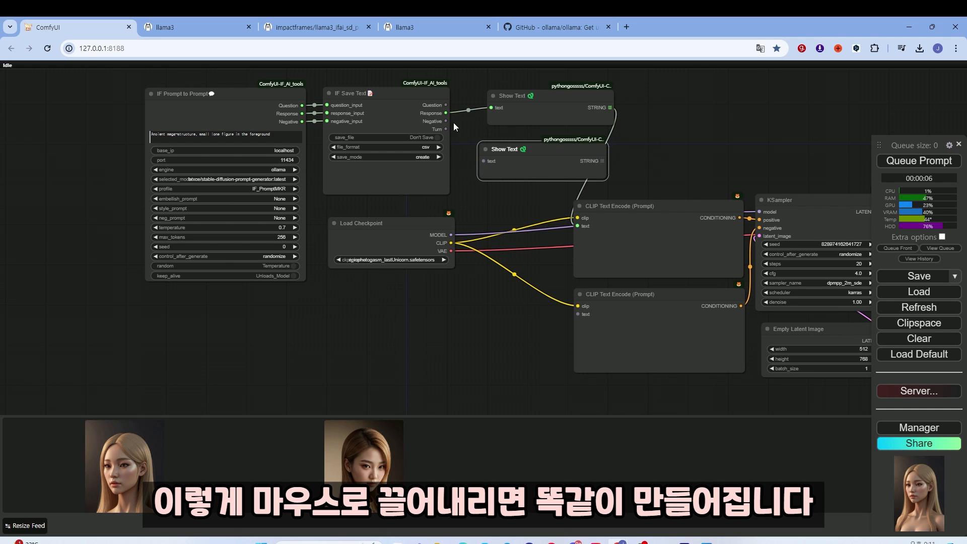
pyautogui.moveTo(446, 121); pyautogui.dragTo(484, 161)
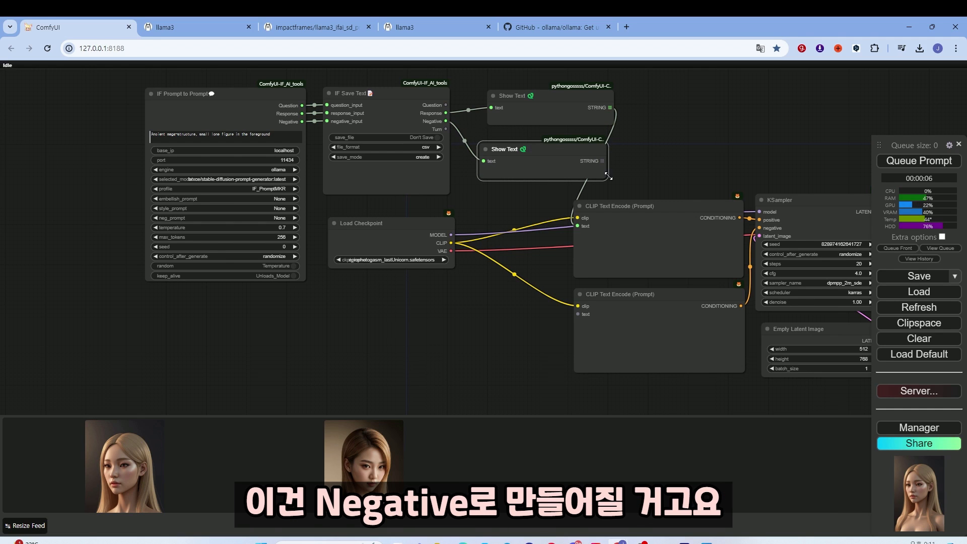
pyautogui.moveTo(605, 160); pyautogui.dragTo(575, 320)
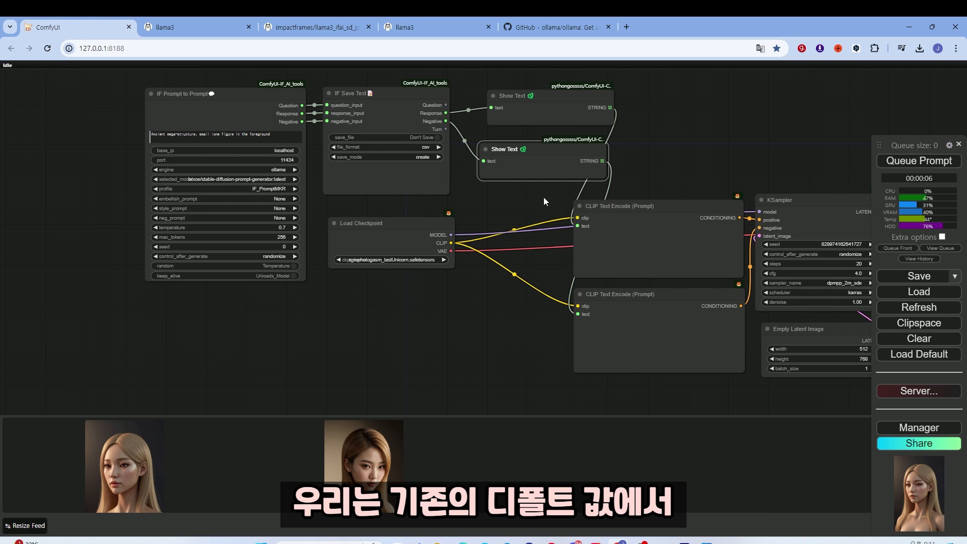
# Colour the IF Prompt to Prompt, IF Save Text and both Show Text nodes green.
pyautogui.keyDown('shift'); pyautogui.click(545, 98); pyautogui.keyUp('shift')
pyautogui.keyDown('shift'); pyautogui.click(410, 99); pyautogui.keyUp('shift')
pyautogui.keyDown('shift'); pyautogui.click(252, 98); pyautogui.keyUp('shift')
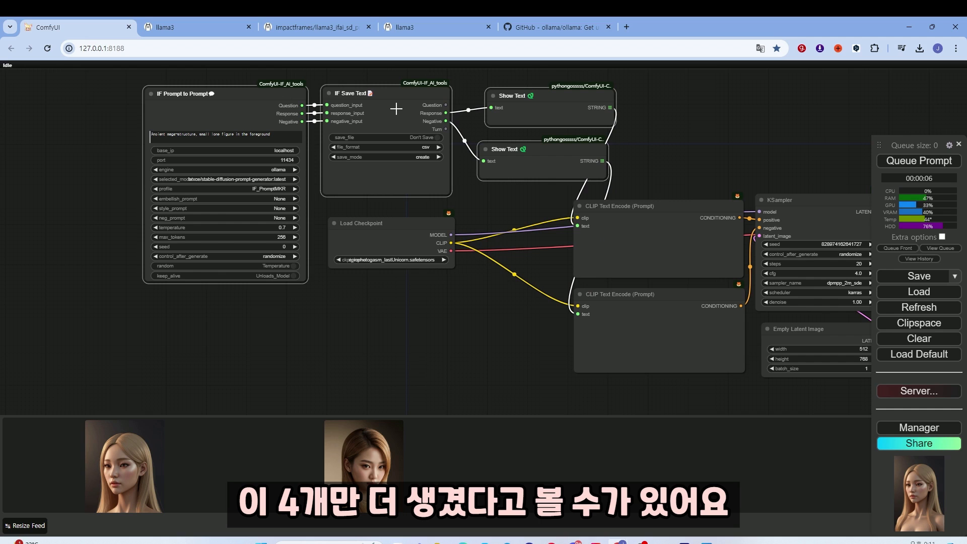
pyautogui.rightClick(397, 99)
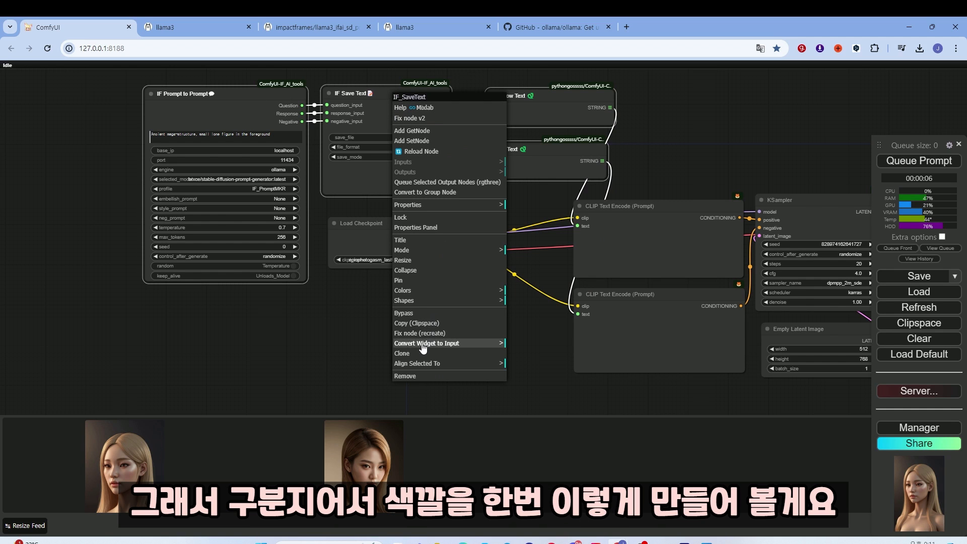
pyautogui.click(421, 292)
pyautogui.click(530, 314)
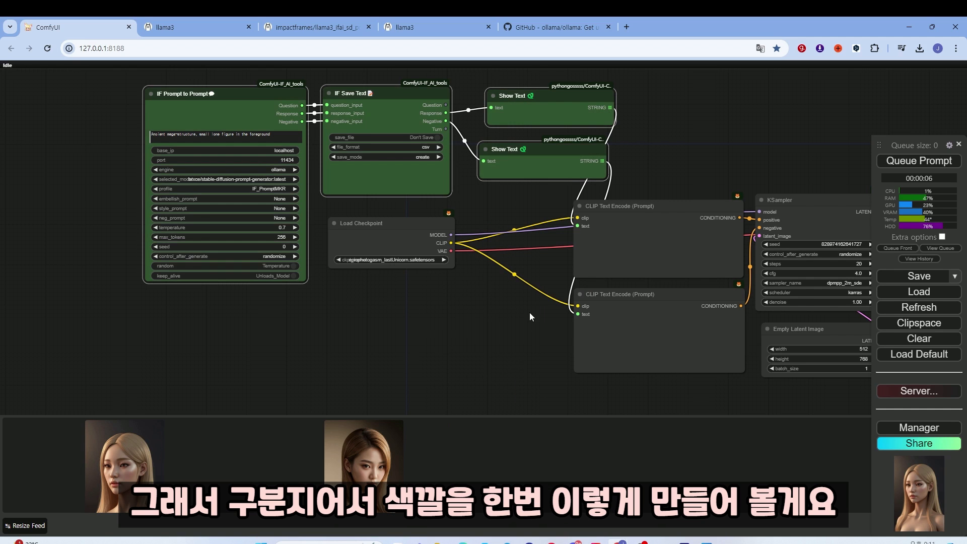
# Enlarge both Show Text nodes and stack them one above the other over the CLIP Text Encode nodes.
pyautogui.moveTo(557, 93); pyautogui.dragTo(554, 89)
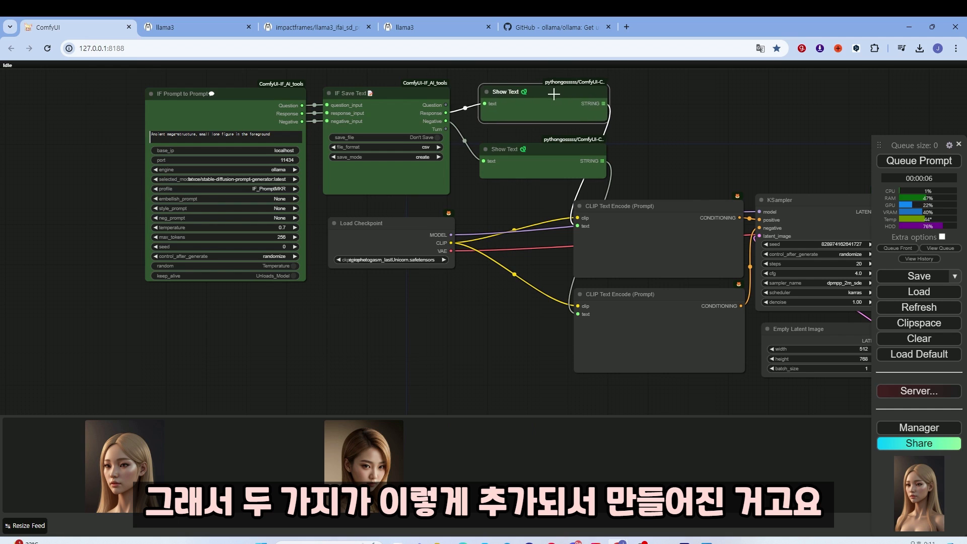
pyautogui.moveTo(560, 152); pyautogui.dragTo(556, 140)
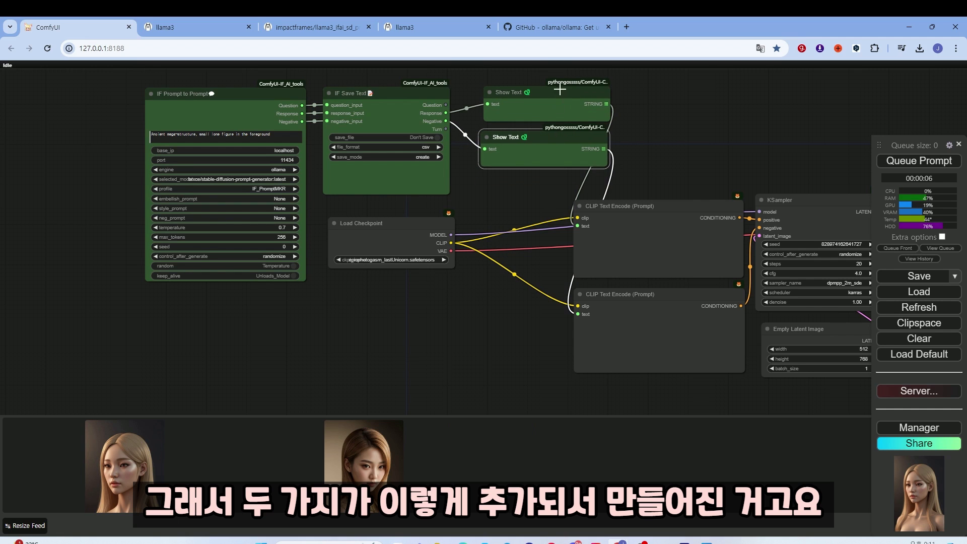
pyautogui.moveTo(471, 342); pyautogui.dragTo(469, 399)
pyautogui.moveTo(514, 157); pyautogui.dragTo(535, 98)
pyautogui.moveTo(530, 194); pyautogui.dragTo(543, 216)
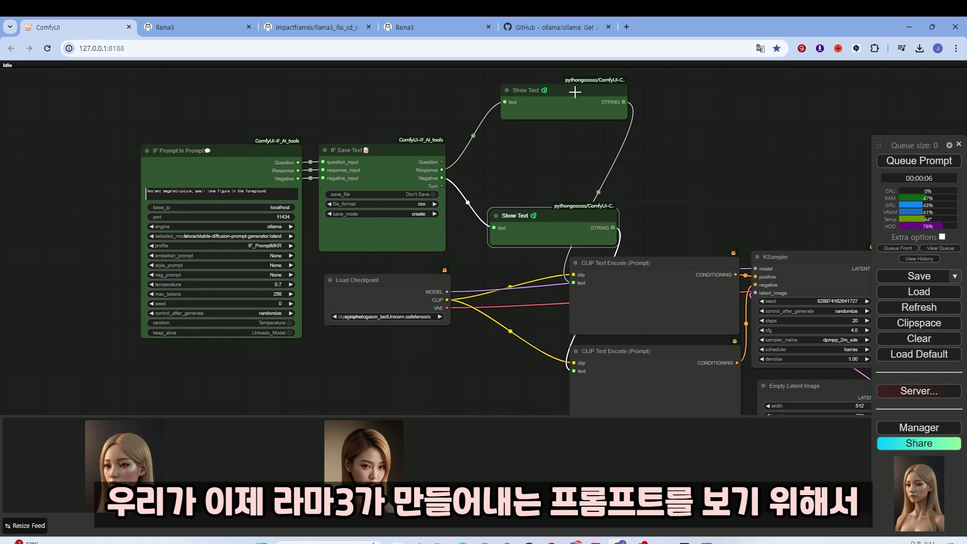
pyautogui.moveTo(626, 118); pyautogui.dragTo(640, 187)
pyautogui.scroll(-3, 607, 136)
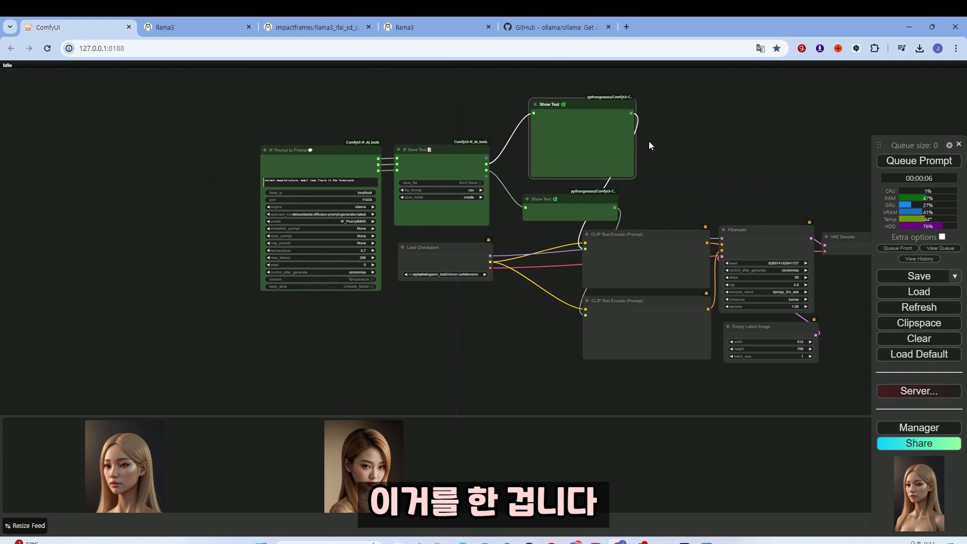
pyautogui.moveTo(649, 141); pyautogui.dragTo(619, 220)
pyautogui.moveTo(539, 202); pyautogui.dragTo(605, 133)
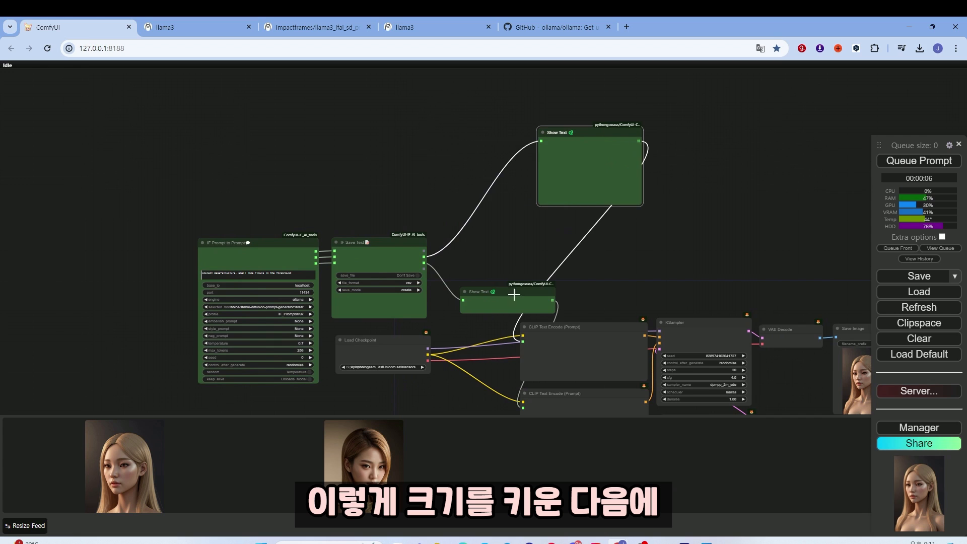
pyautogui.moveTo(514, 291); pyautogui.dragTo(643, 294)
pyautogui.moveTo(719, 251); pyautogui.dragTo(752, 161)
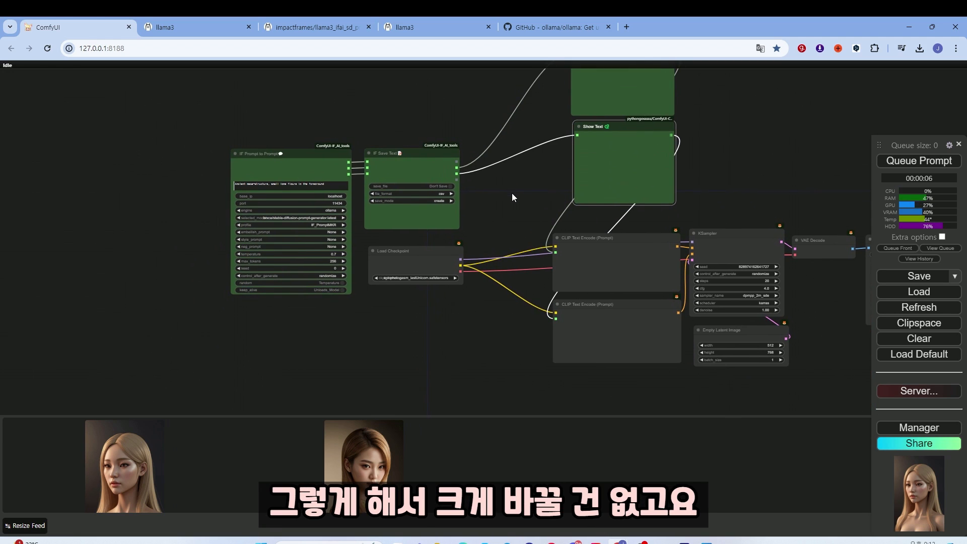
# Replace the prompt text in the IF Prompt to Prompt node with "Beautiful woman".
pyautogui.moveTo(512, 194); pyautogui.dragTo(299, 233)
pyautogui.scroll(4, 322, 232)
pyautogui.scroll(6, 299, 239)
pyautogui.write('B')
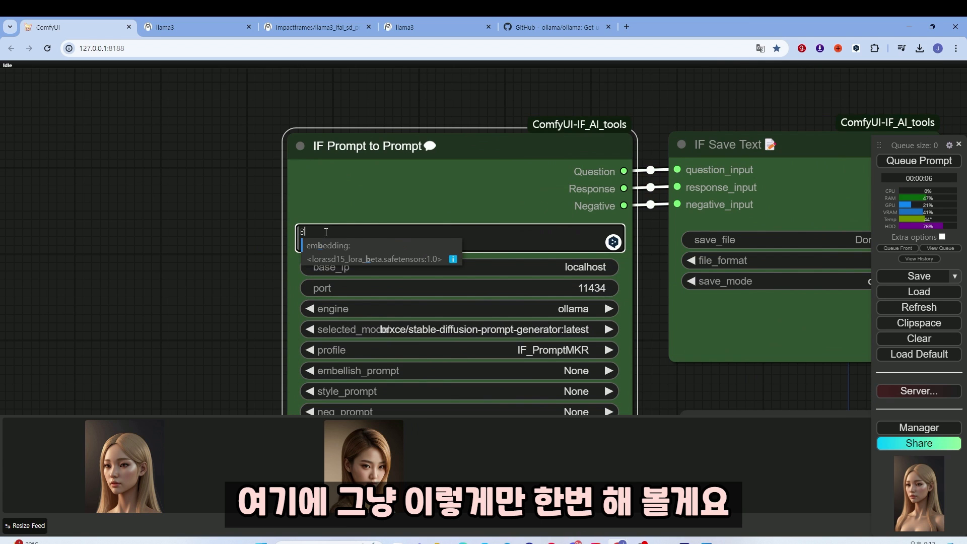
pyautogui.write('eautiful woman')
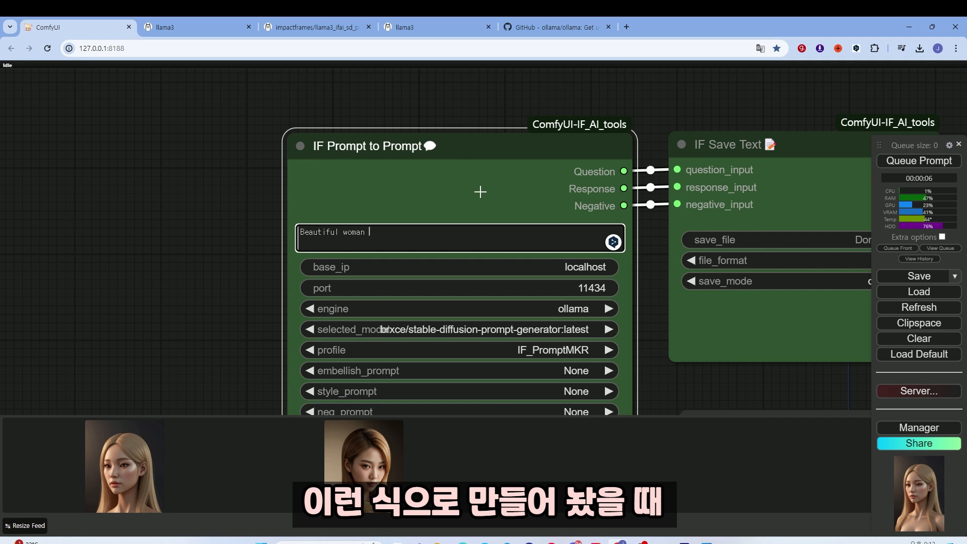
pyautogui.moveTo(480, 191); pyautogui.dragTo(417, 183)
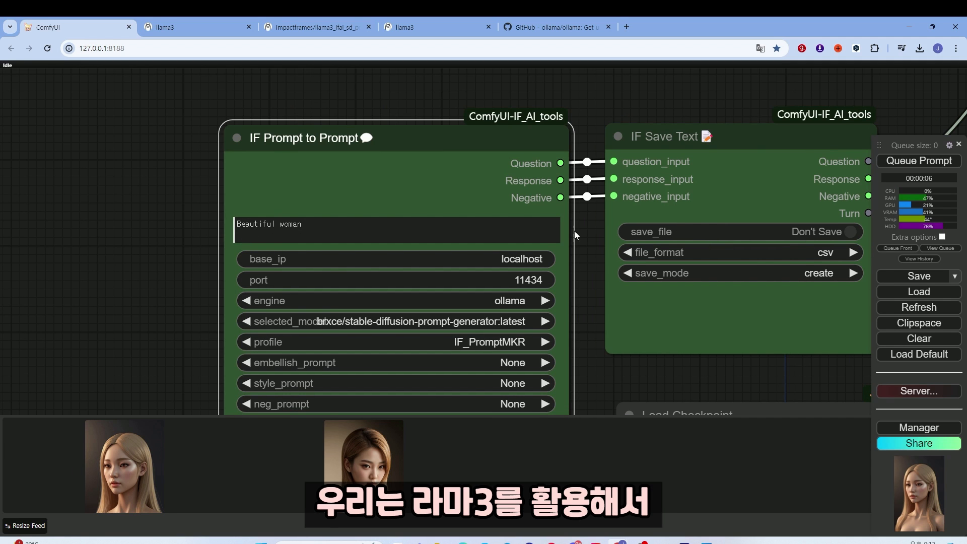
# In IF Prompt to Prompt, choose the ollama engine, the impactframes/llama3_ifai_sd_prompt_mkr_q4km:latest model and the IF_PromptMKR profile.
pyautogui.scroll(-10, 576, 235)
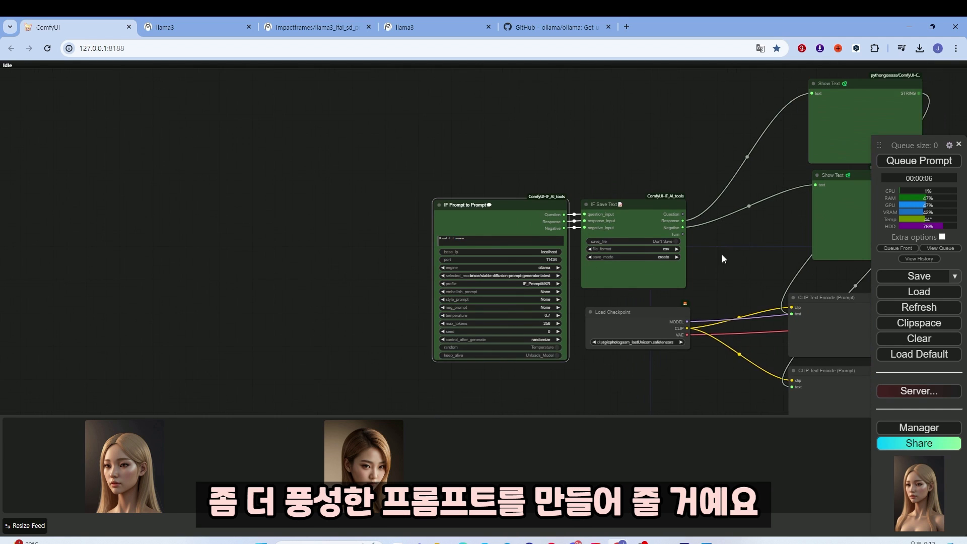
pyautogui.moveTo(722, 255); pyautogui.dragTo(632, 246)
pyautogui.scroll(5, 582, 253)
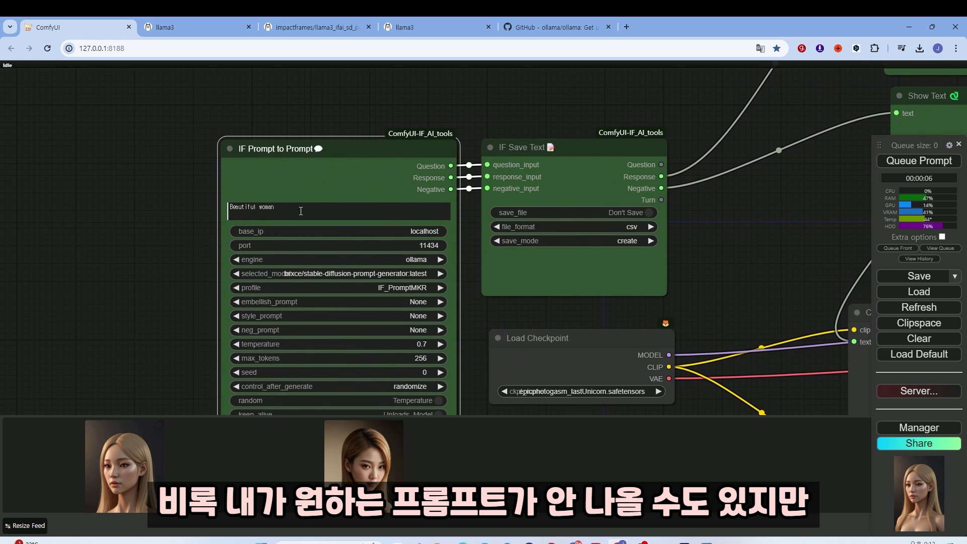
pyautogui.scroll(-4, 716, 246)
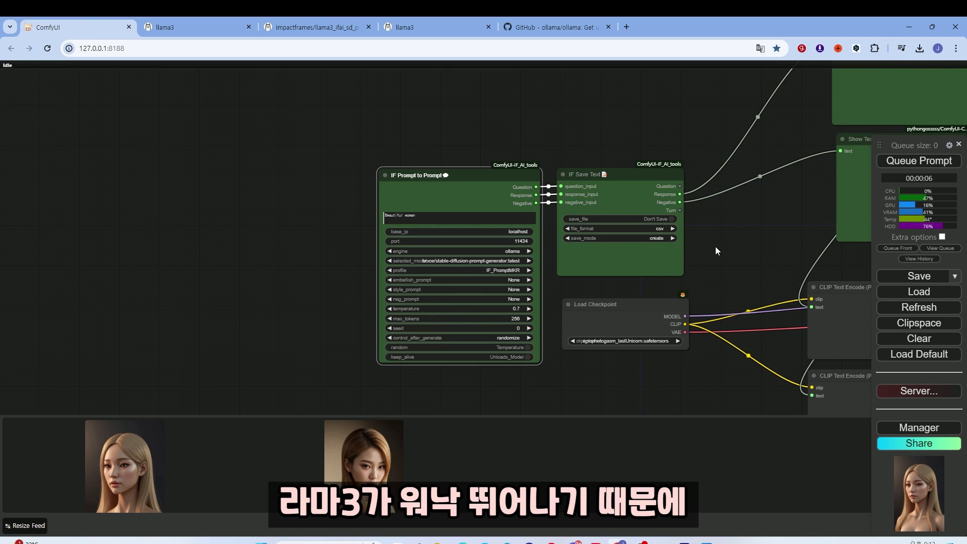
pyautogui.moveTo(722, 247)
pyautogui.mouseDown()
pyautogui.moveTo(613, 282)
pyautogui.moveTo(708, 251)
pyautogui.mouseUp()
pyautogui.scroll(3, 602, 283)
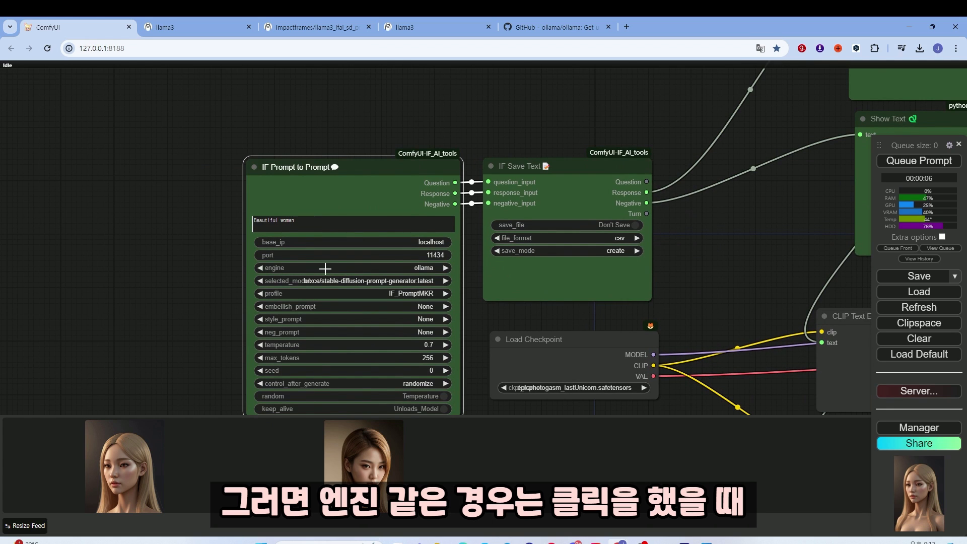
pyautogui.click(418, 268)
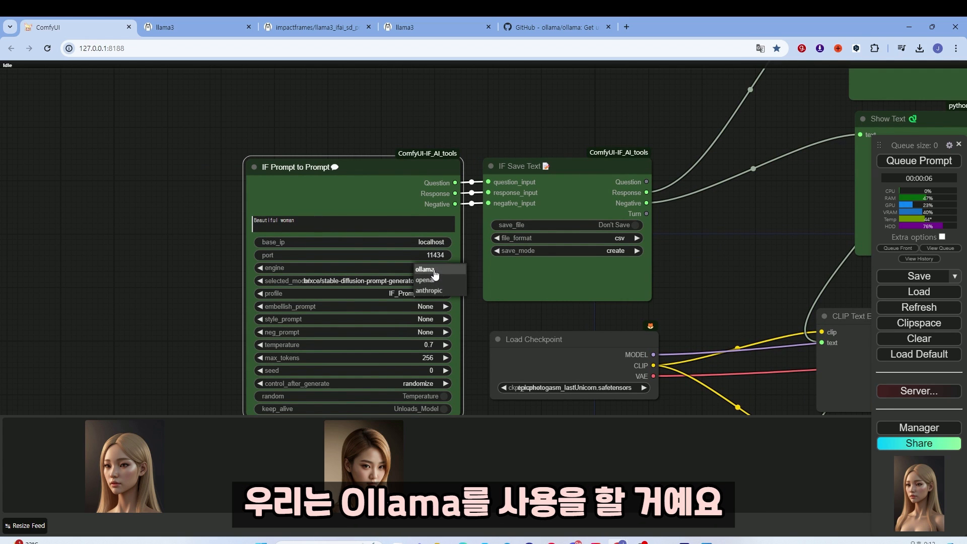
pyautogui.click(435, 272)
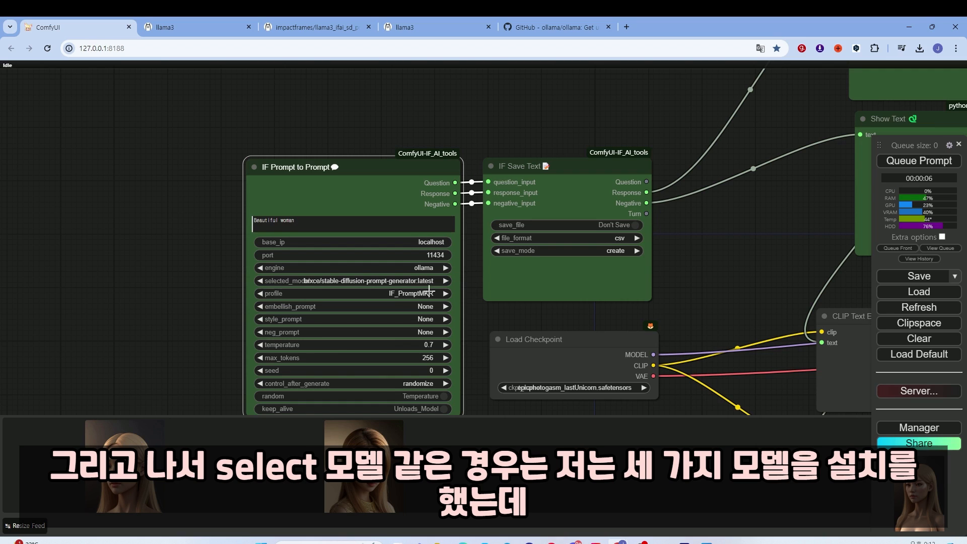
pyautogui.click(368, 281)
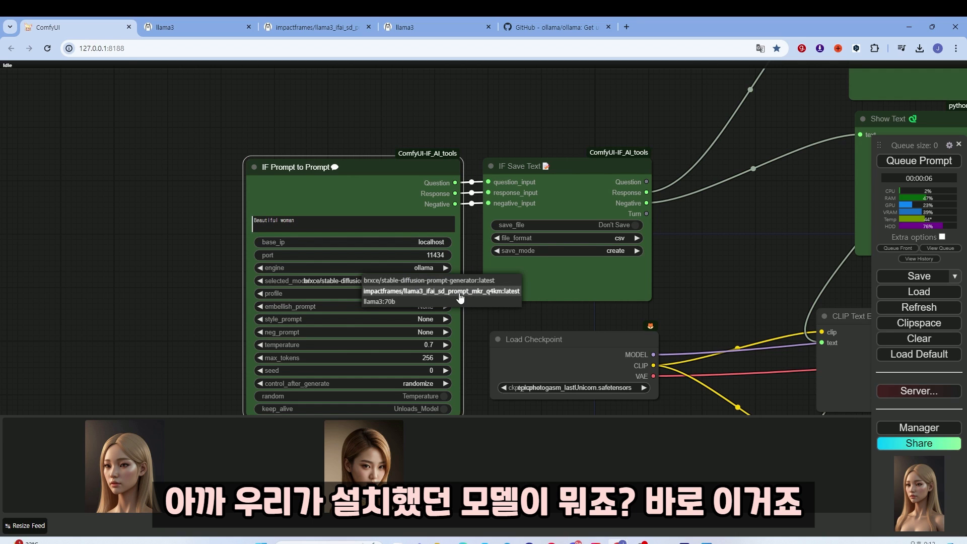
pyautogui.click(444, 292)
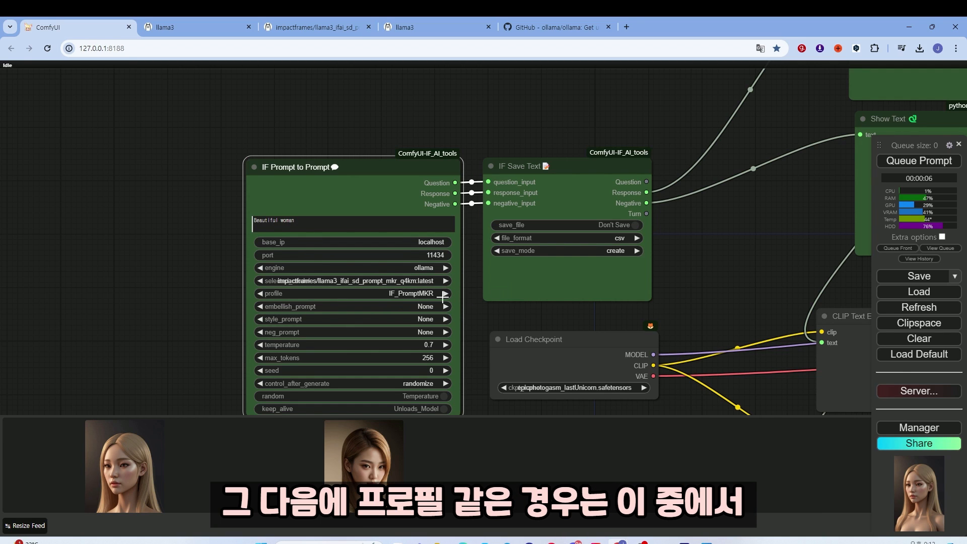
pyautogui.click(400, 293)
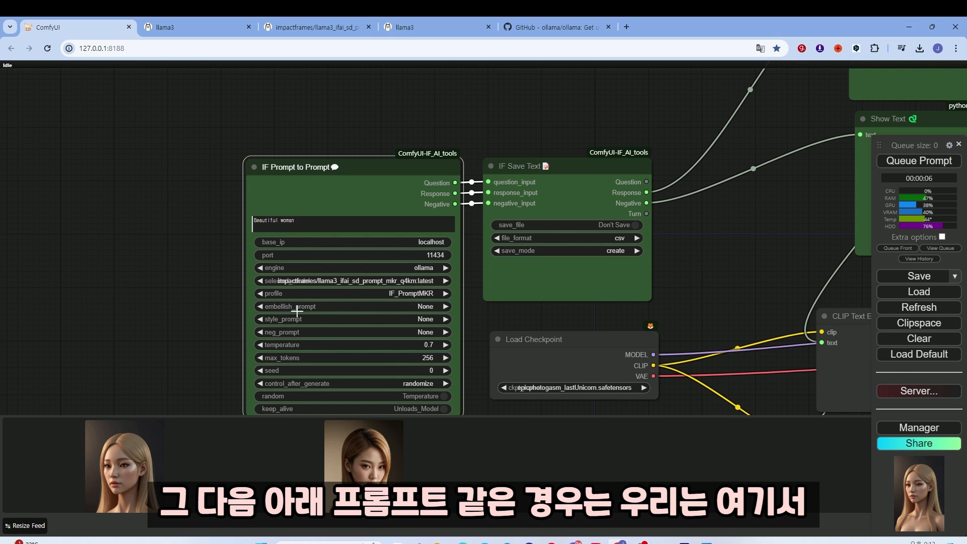
# Set IF Prompt to Prompt's embellish_prompt to Portrait, style_prompt to NeonPunk and neg_prompt to BadDream_scene.
pyautogui.click(417, 307)
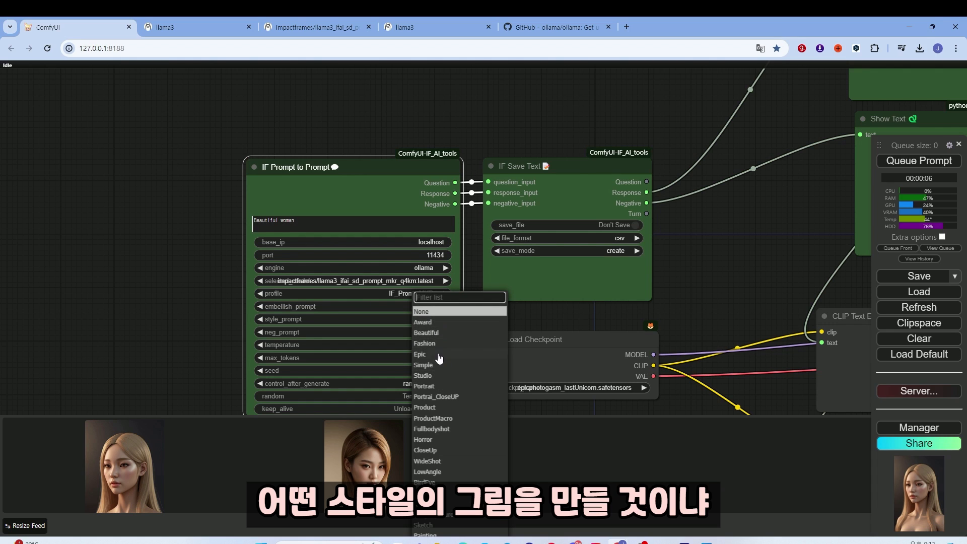
pyautogui.click(450, 385)
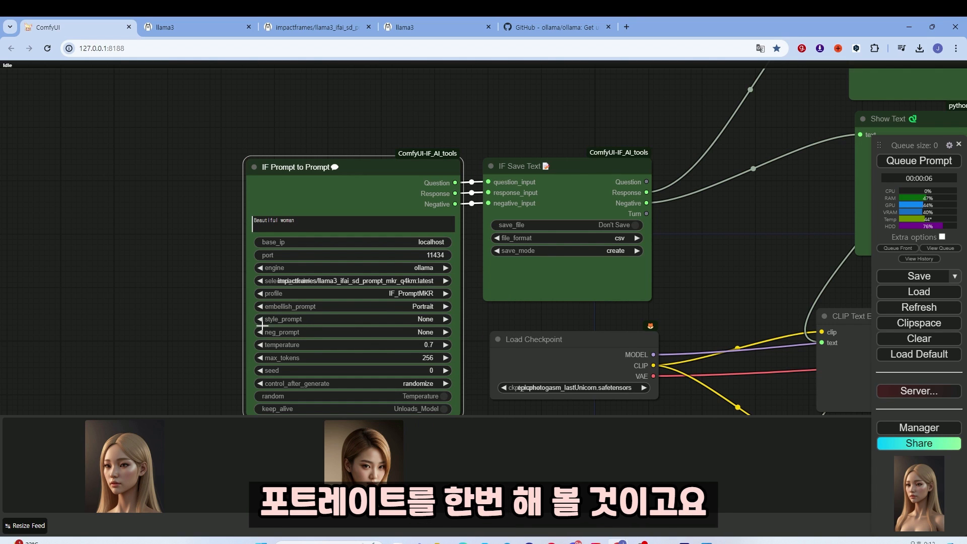
pyautogui.click(418, 319)
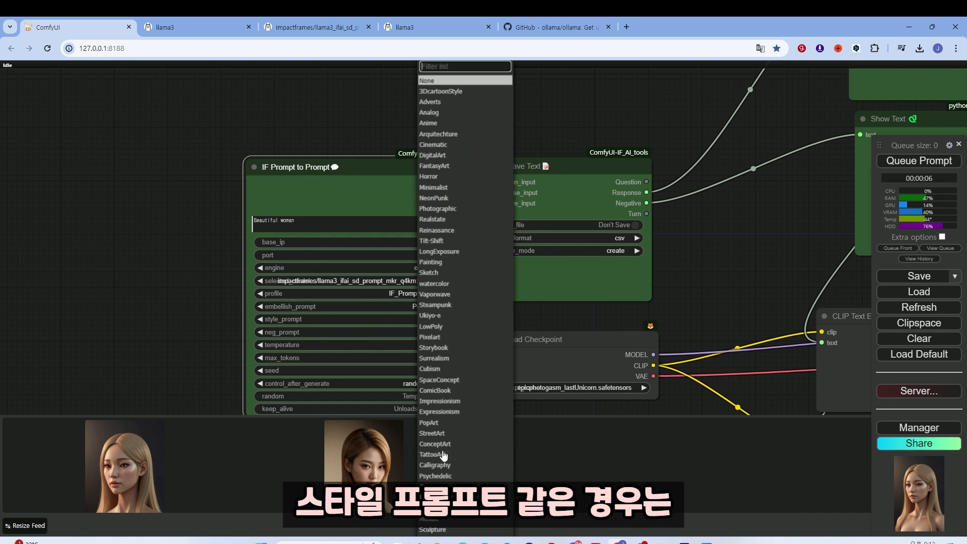
pyautogui.click(450, 200)
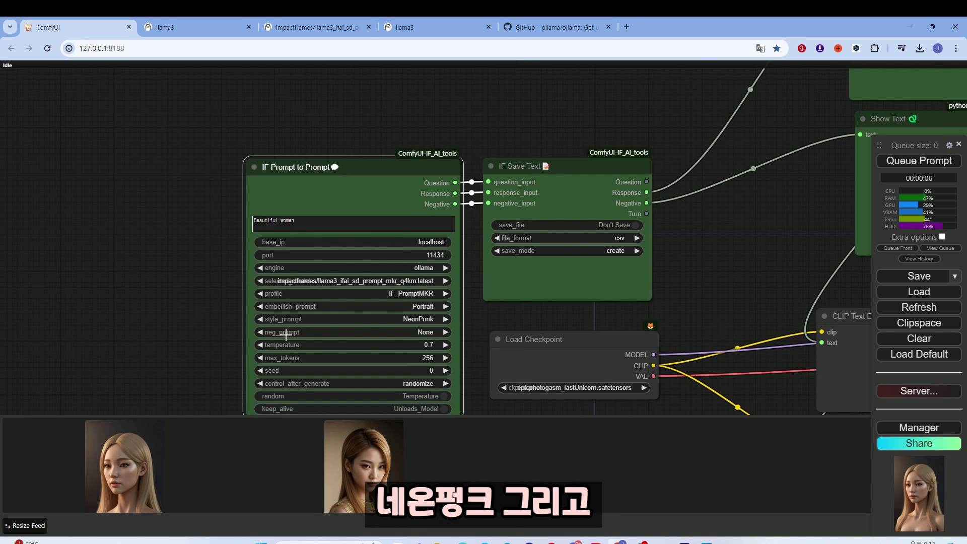
pyautogui.click(425, 332)
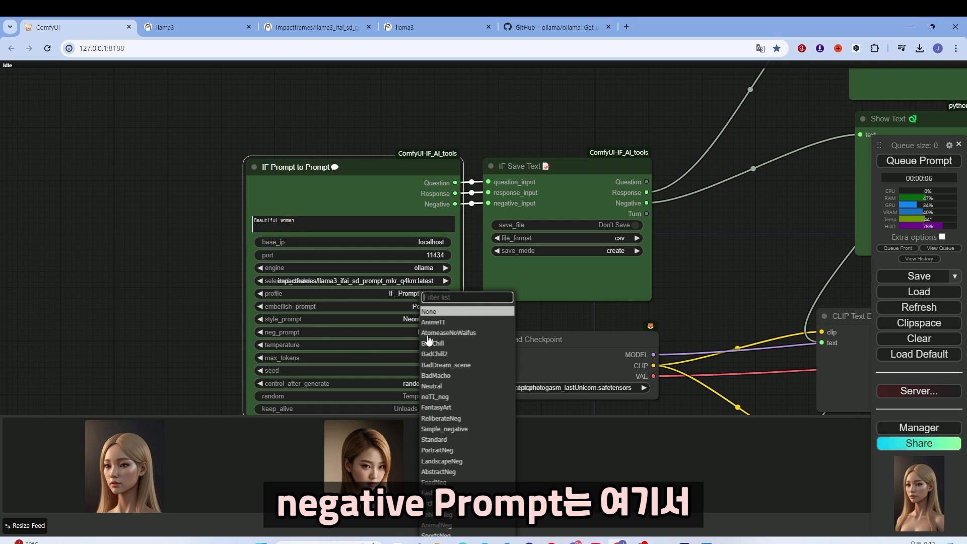
pyautogui.click(441, 366)
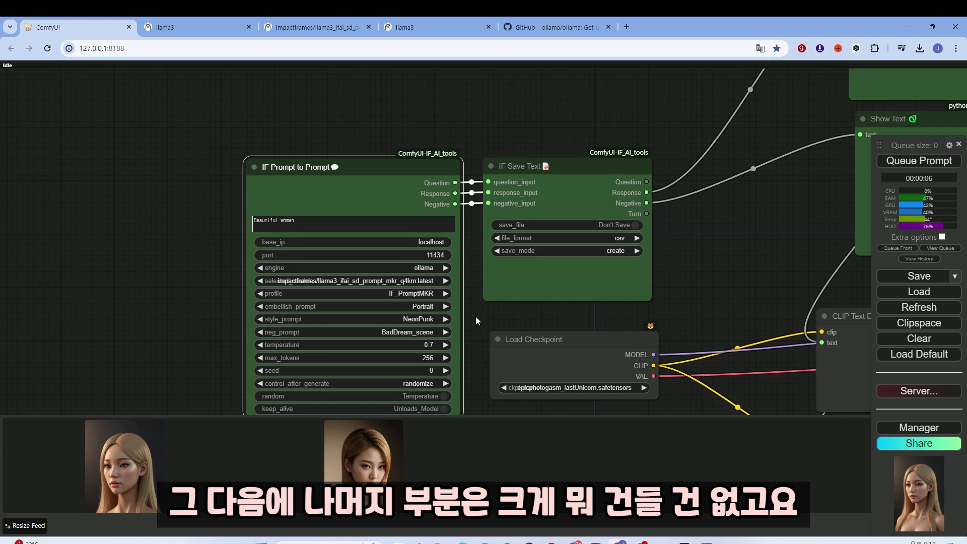
pyautogui.moveTo(475, 316); pyautogui.dragTo(455, 292)
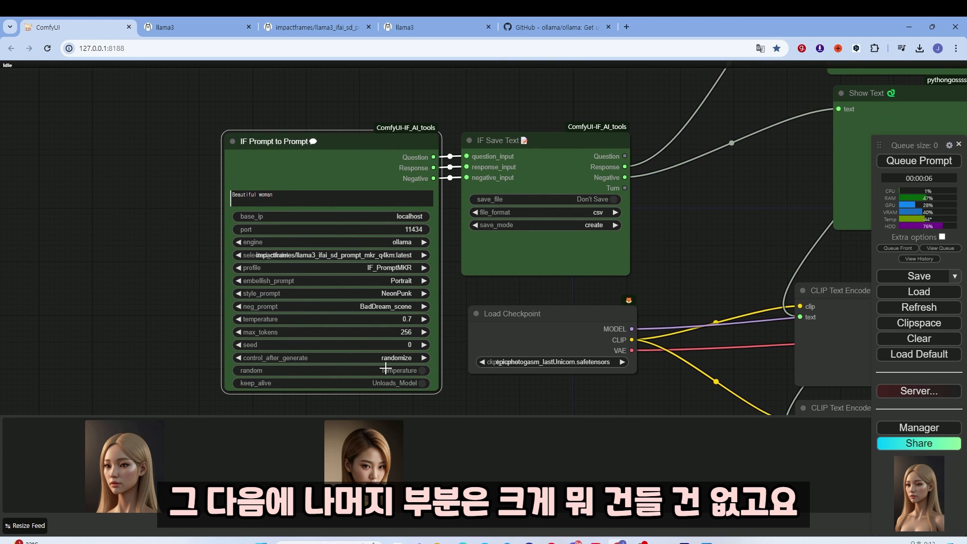
pyautogui.click(403, 371)
pyautogui.click(428, 393)
pyautogui.scroll(-1, 467, 403)
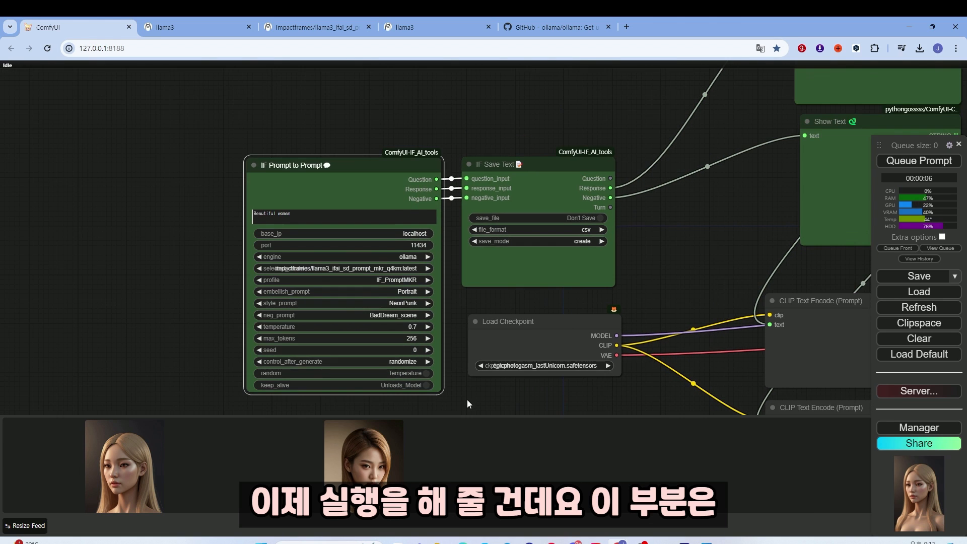
pyautogui.moveTo(499, 390); pyautogui.dragTo(415, 405)
pyautogui.scroll(-3, 579, 254)
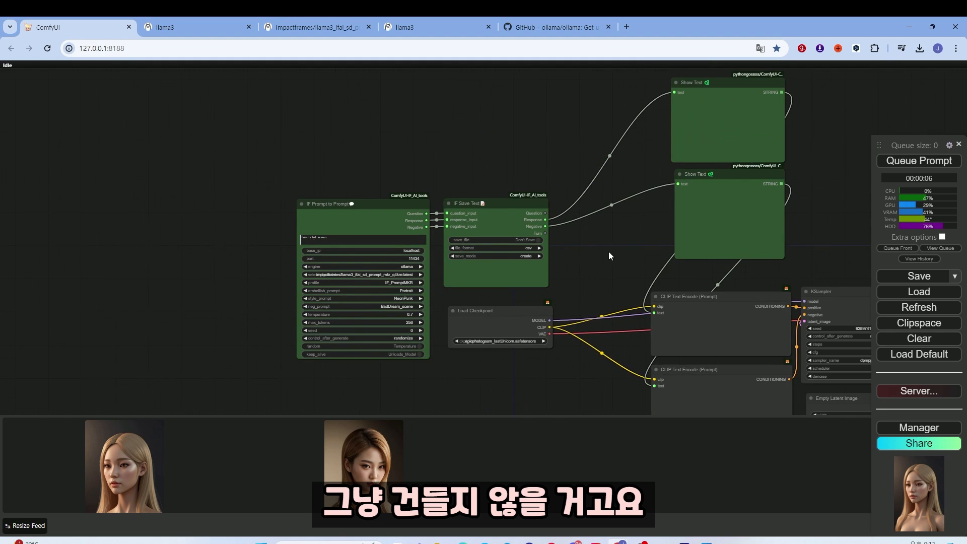
pyautogui.moveTo(609, 254); pyautogui.dragTo(492, 261)
pyautogui.scroll(2, 462, 267)
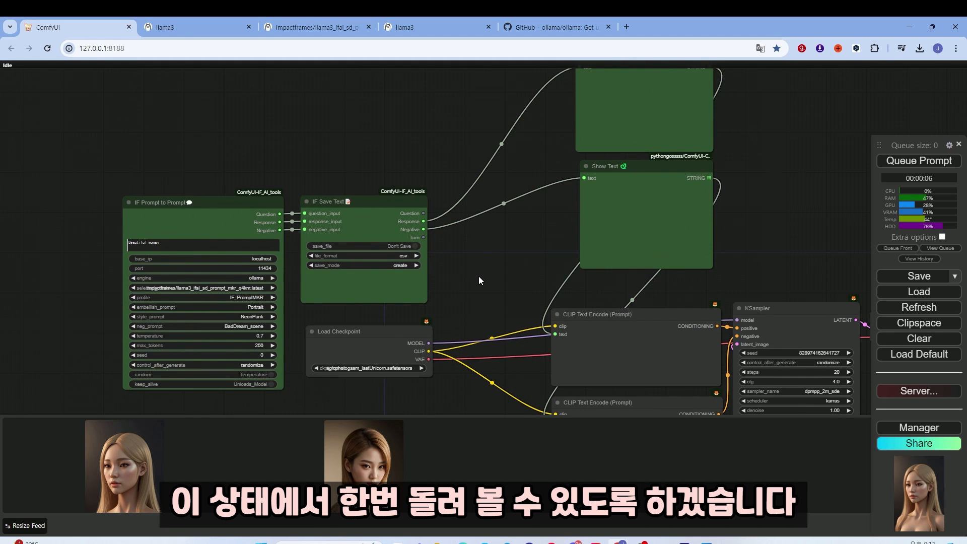
# Review the sampler settings in the KSampler node and the image dimensions in the Empty Latent Image node.
pyautogui.scroll(-2, 485, 276)
pyautogui.scroll(-2, 675, 322)
pyautogui.scroll(4, 667, 320)
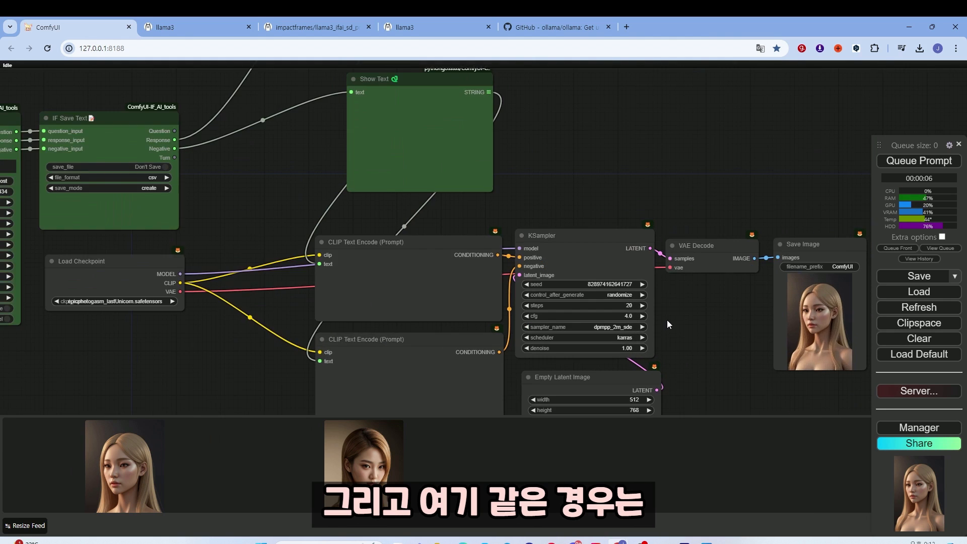
pyautogui.scroll(3, 667, 320)
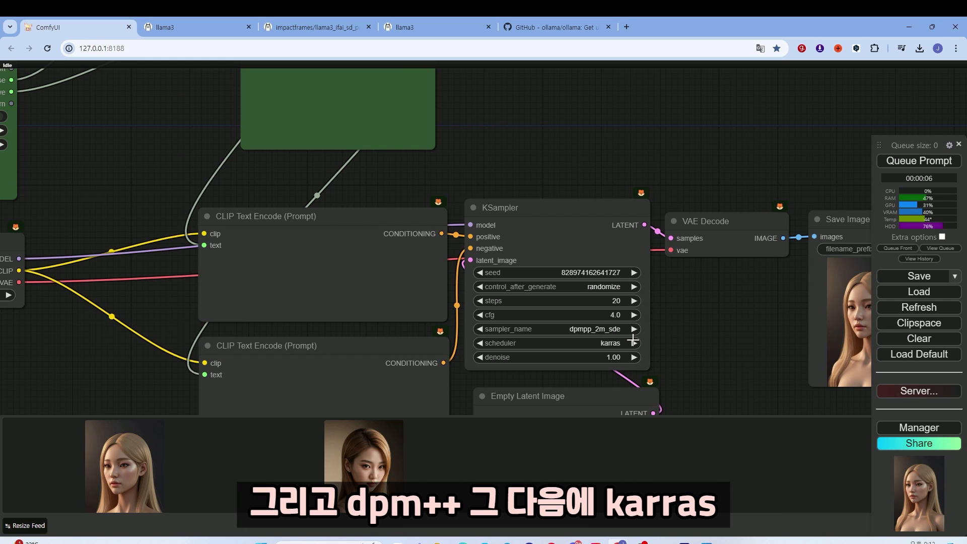
pyautogui.scroll(-5, 676, 308)
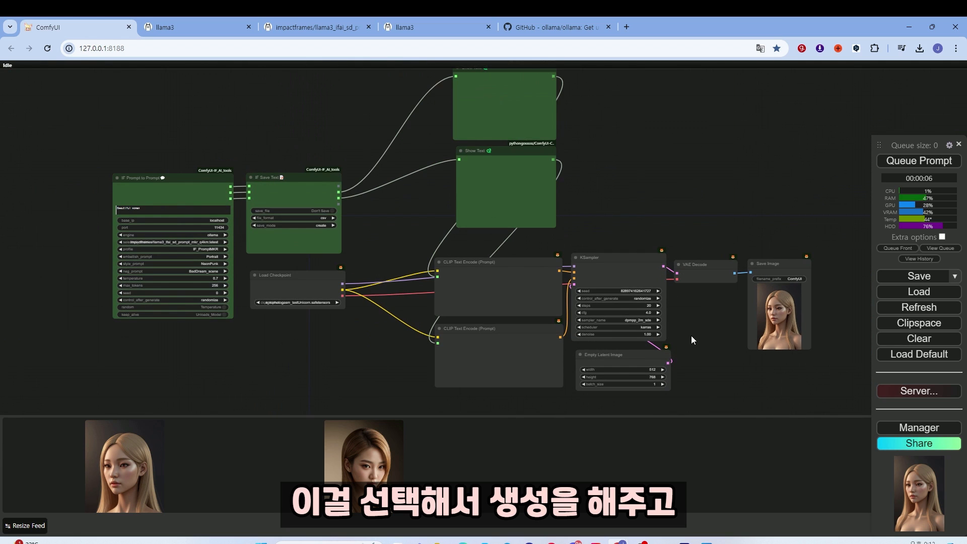
pyautogui.scroll(7, 682, 358)
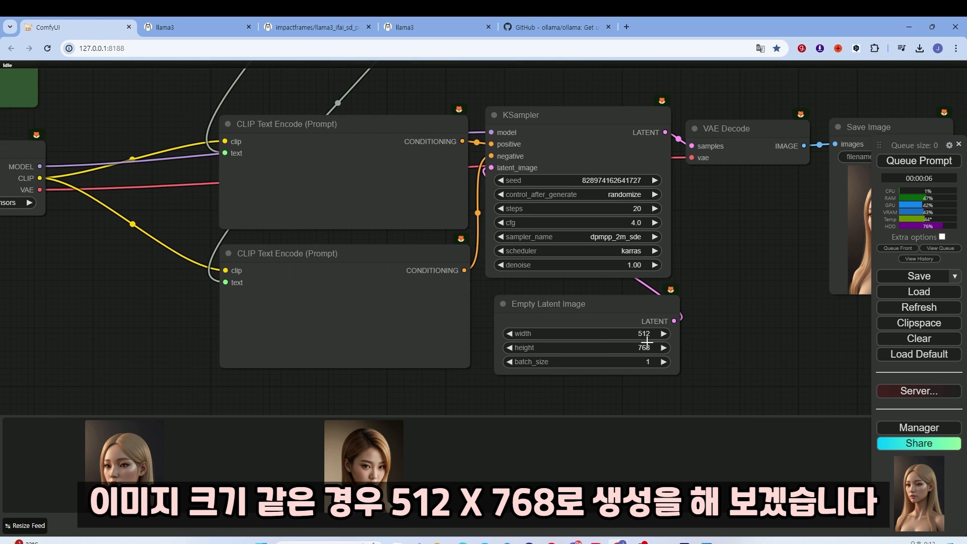
pyautogui.scroll(-10, 731, 330)
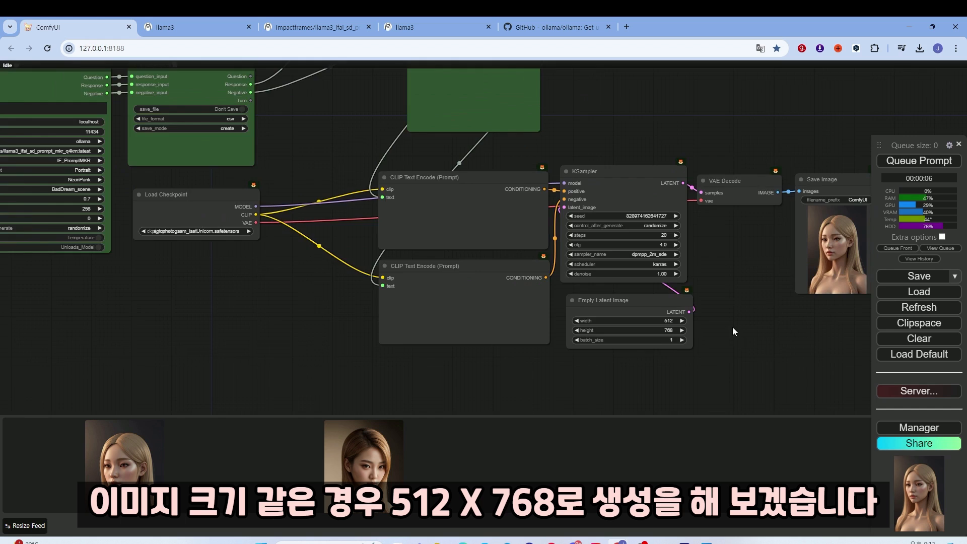
pyautogui.scroll(3, 663, 347)
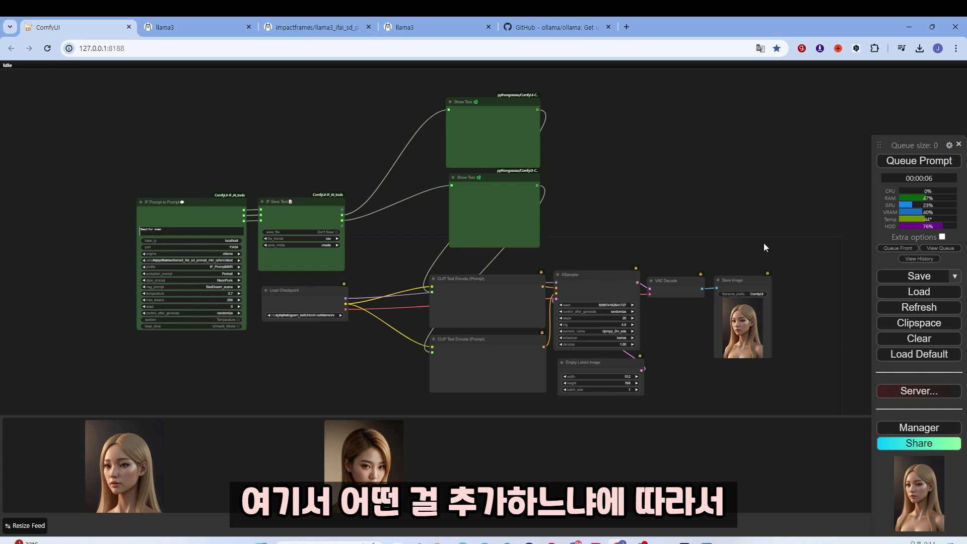
# Queue the workflow to generate an image and examine the result up close in the Save Image node.
pyautogui.click(919, 161)
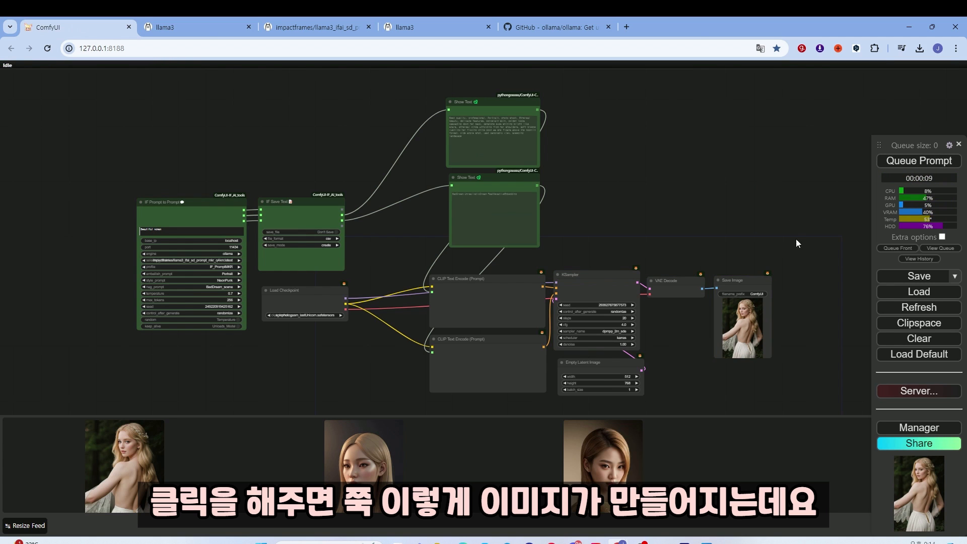
pyautogui.scroll(10, 788, 324)
pyautogui.moveTo(779, 316); pyautogui.dragTo(766, 276)
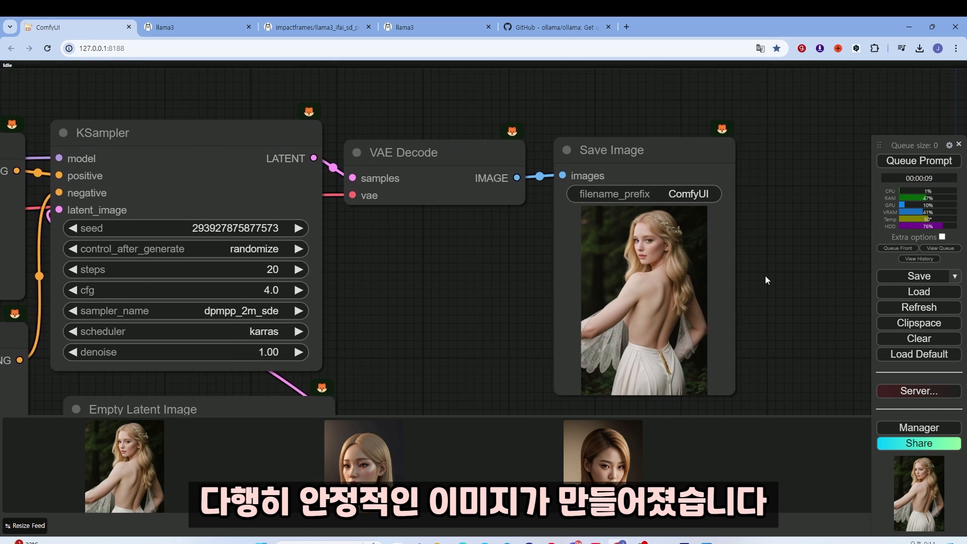
pyautogui.scroll(3, 766, 272)
pyautogui.scroll(-5, 745, 259)
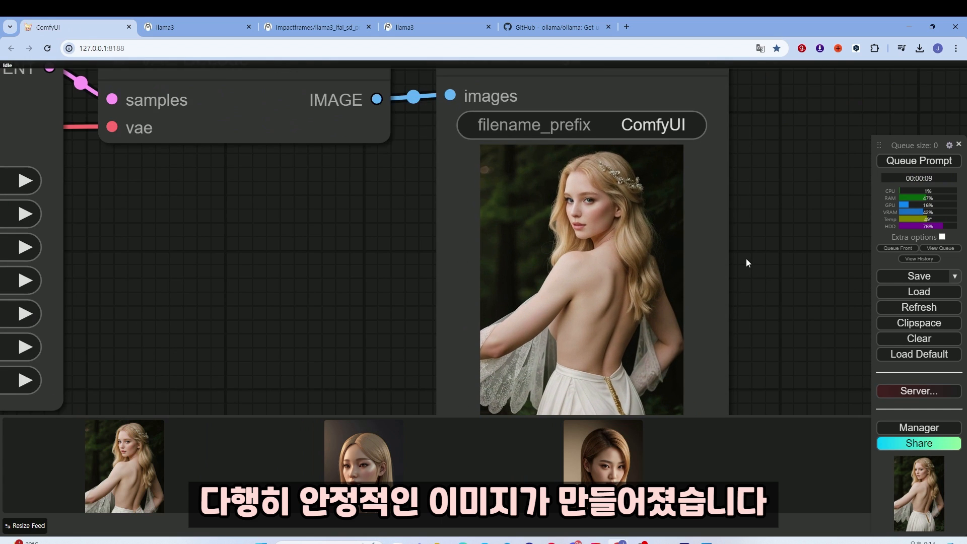
pyautogui.scroll(-3, 756, 282)
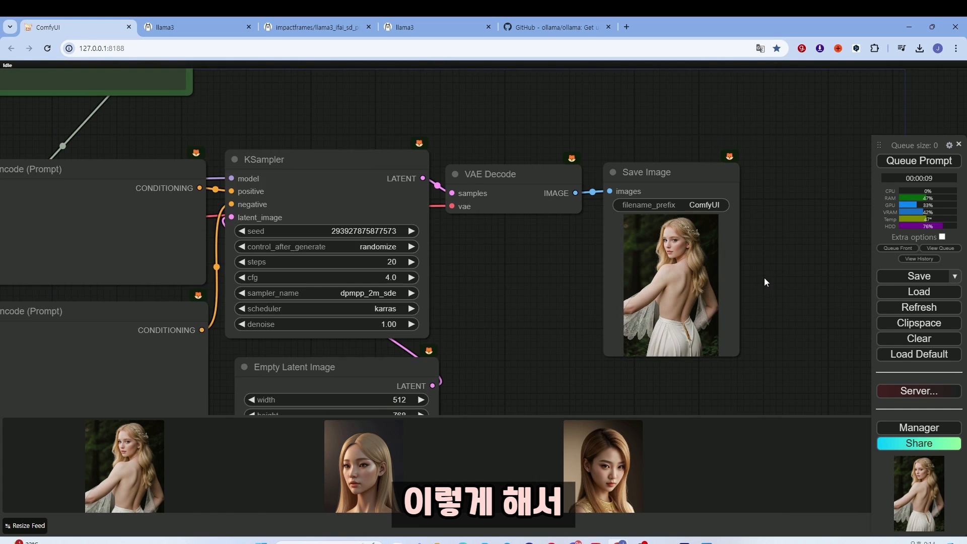
# Read the generated positive and negative prompts in the two Show Text nodes, and return to an overview of the workflow.
pyautogui.scroll(-6, 733, 252)
pyautogui.scroll(3, 786, 289)
pyautogui.scroll(3, 545, 183)
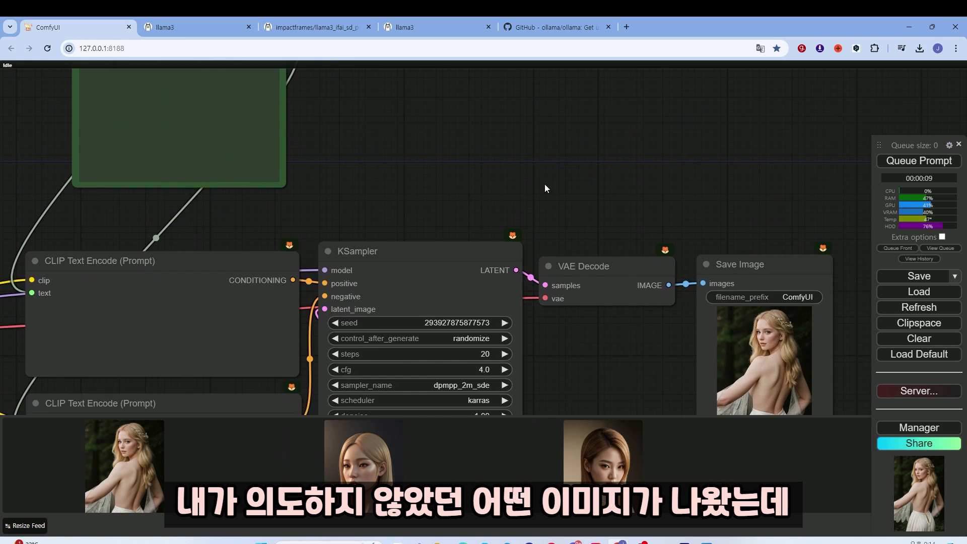
pyautogui.moveTo(545, 184); pyautogui.dragTo(712, 320)
pyautogui.moveTo(559, 391); pyautogui.dragTo(655, 274)
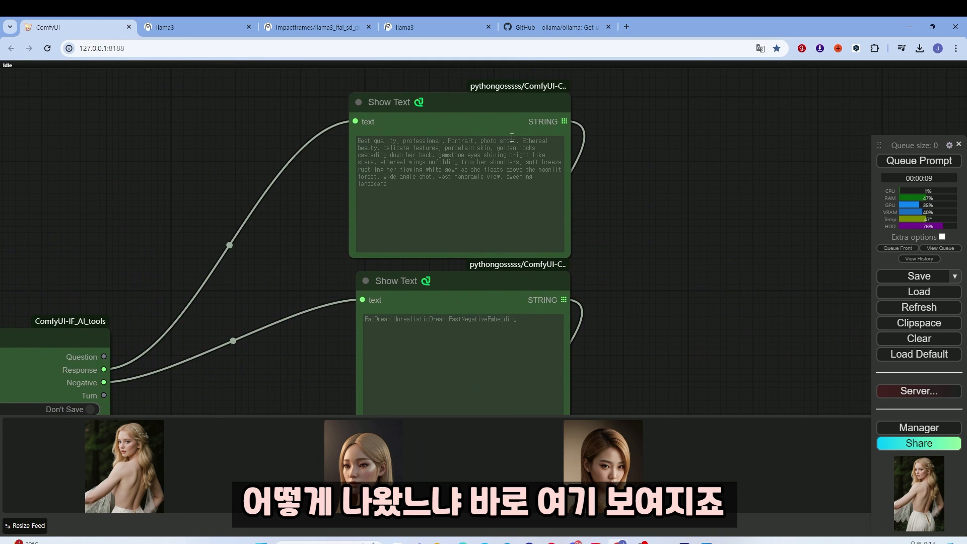
pyautogui.scroll(3, 398, 129)
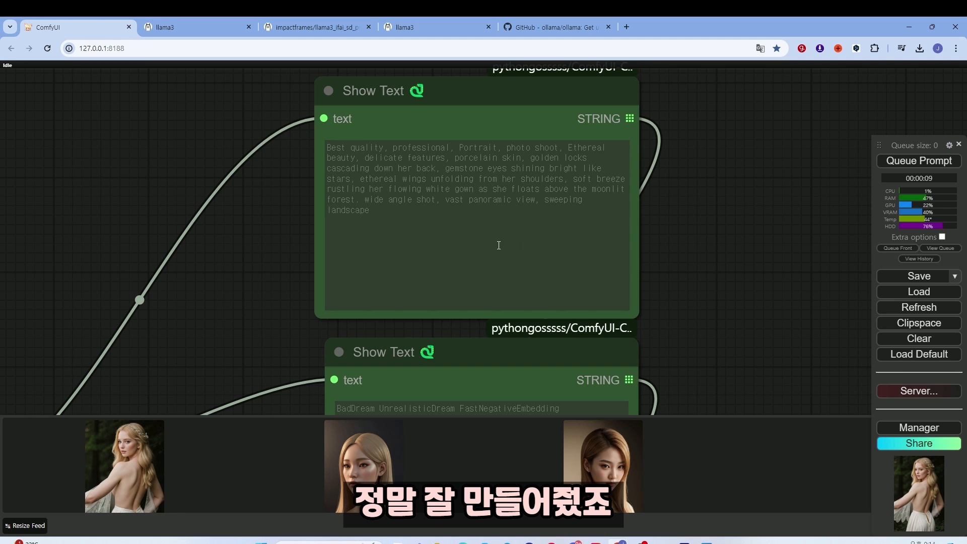
pyautogui.scroll(-10, 547, 236)
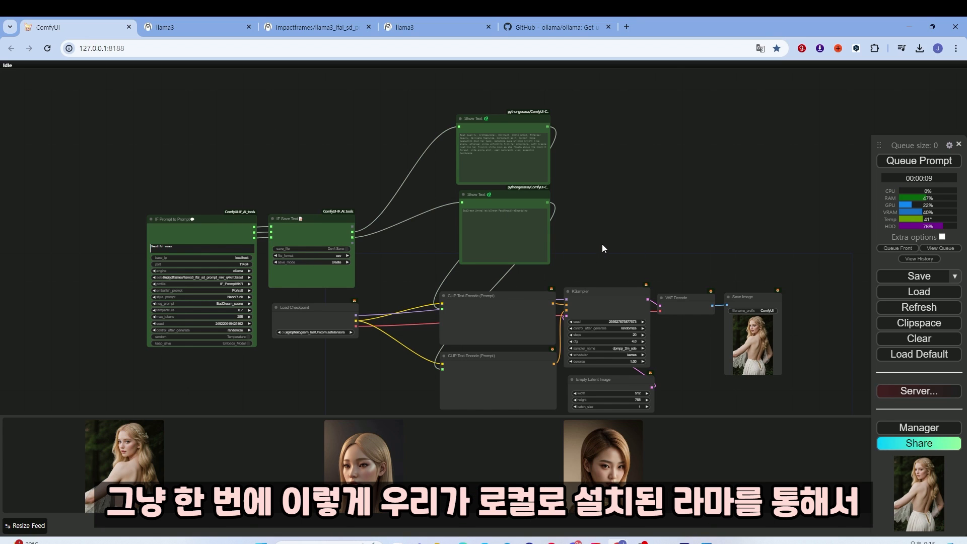
pyautogui.moveTo(664, 242); pyautogui.dragTo(661, 207)
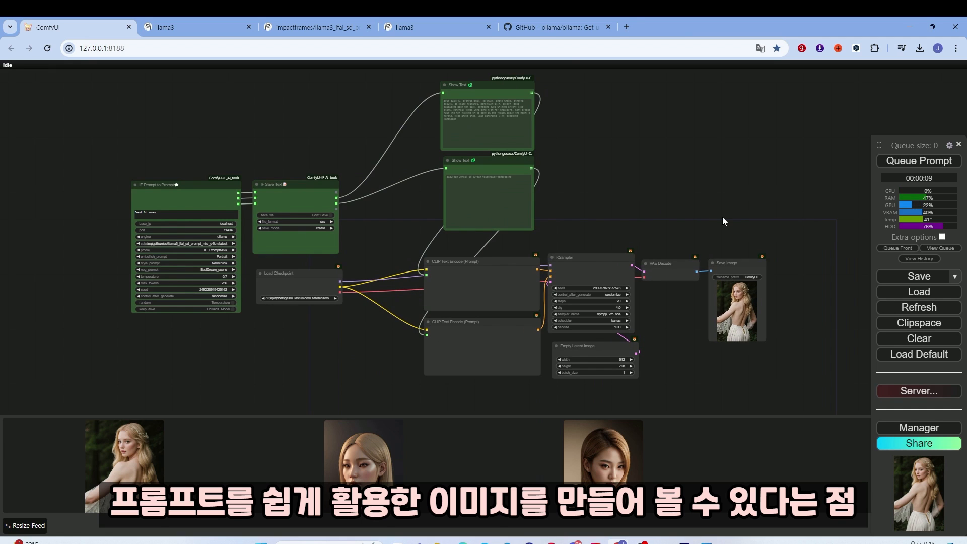